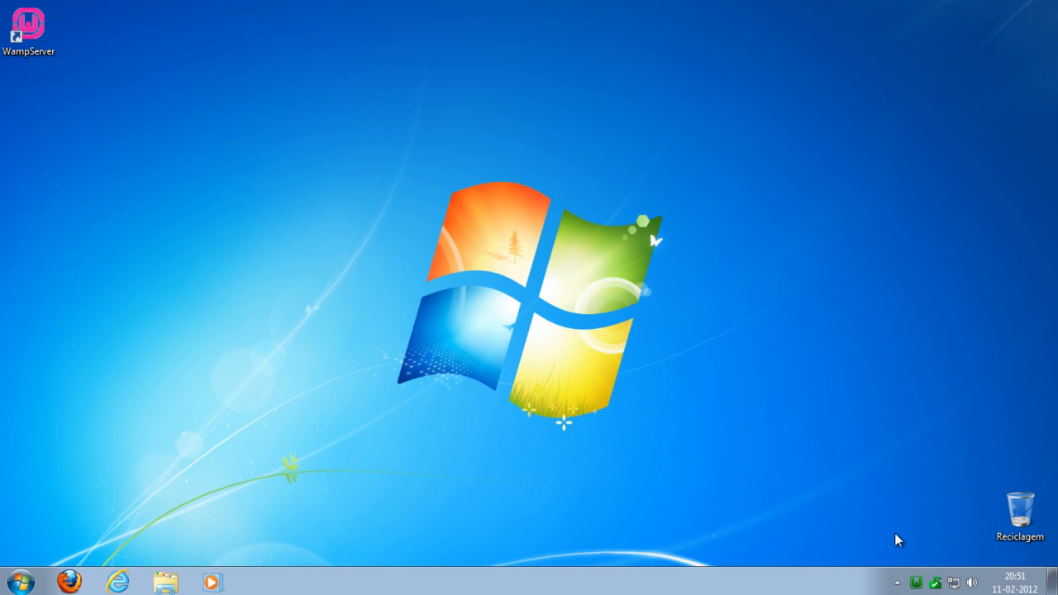
# - Open phpMyAdmin from the running WampServer
pyautogui.click(919, 584)
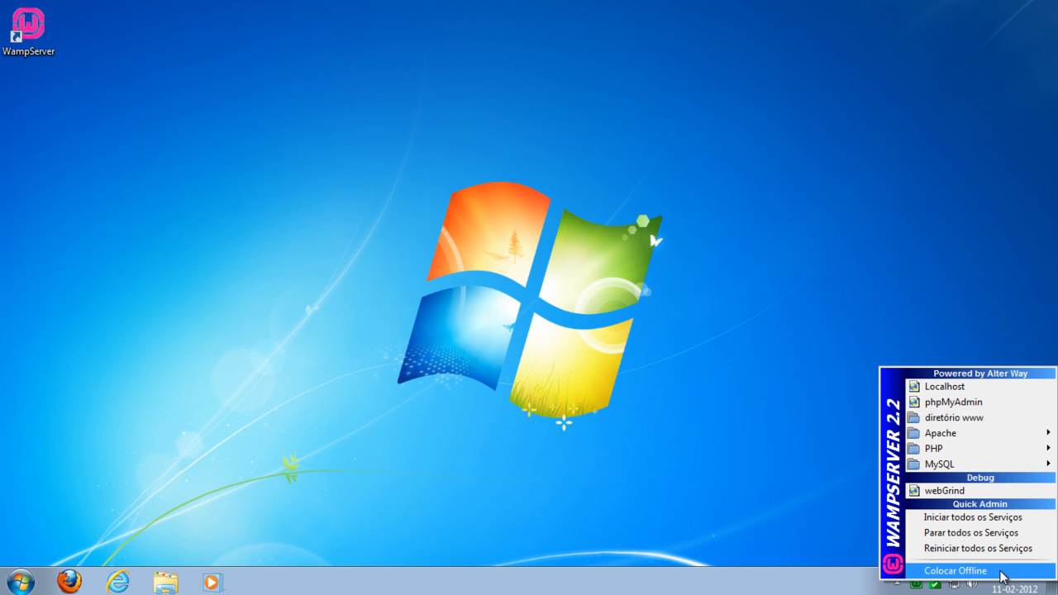
pyautogui.click(1010, 406)
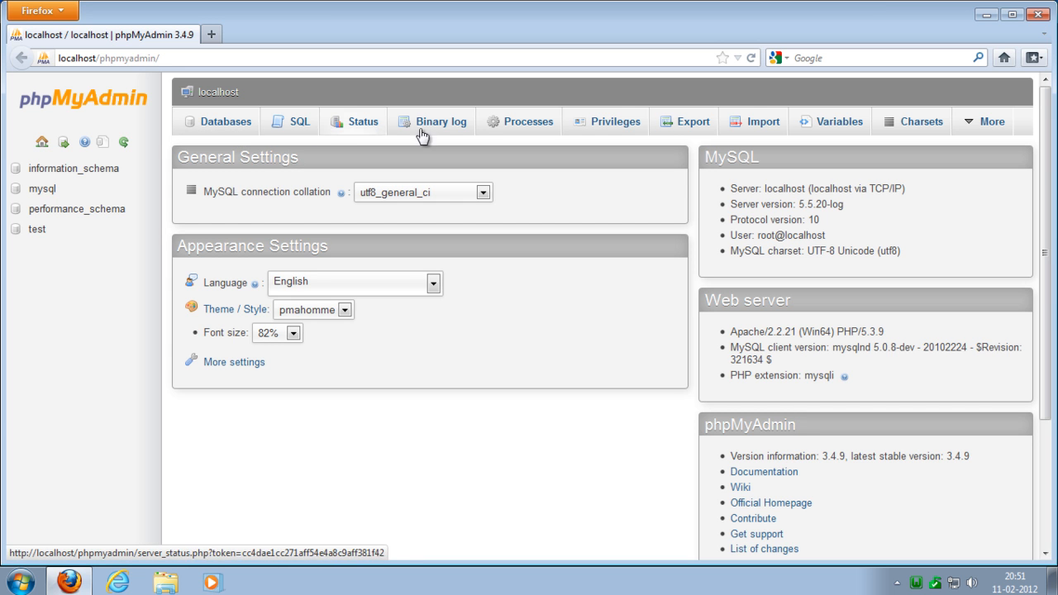
# - Look through the server-level Databases, Privileges, Export and Import pages
pyautogui.moveTo(995, 136)
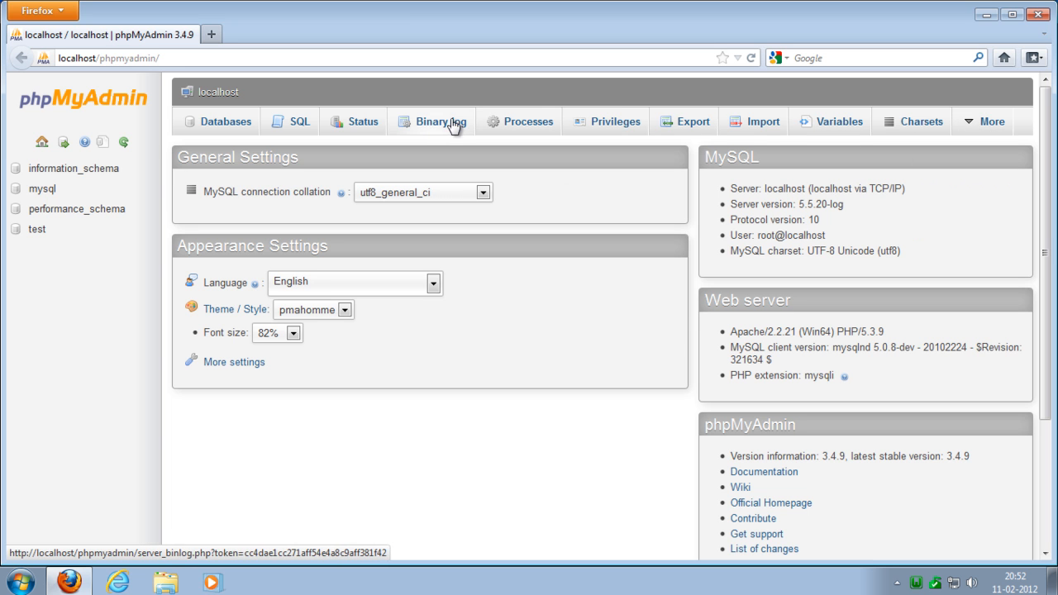
pyautogui.click(226, 122)
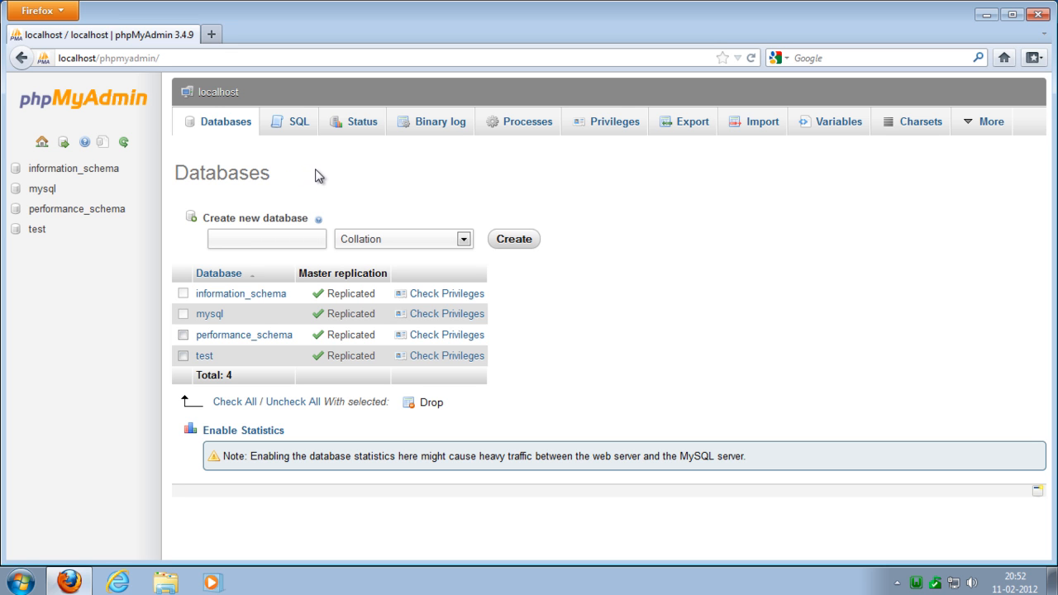
pyautogui.click(619, 129)
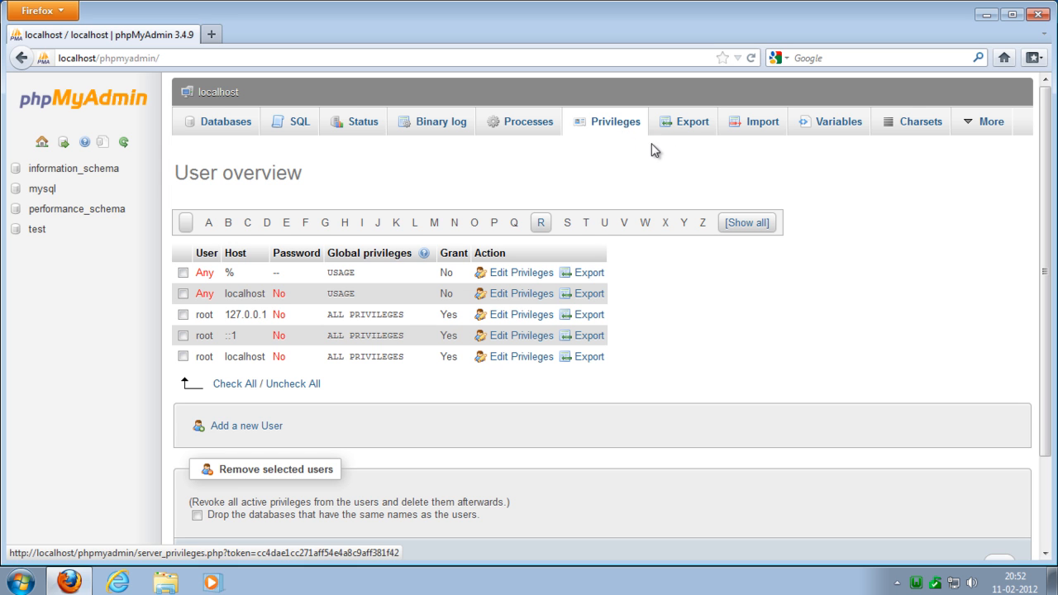
pyautogui.click(689, 137)
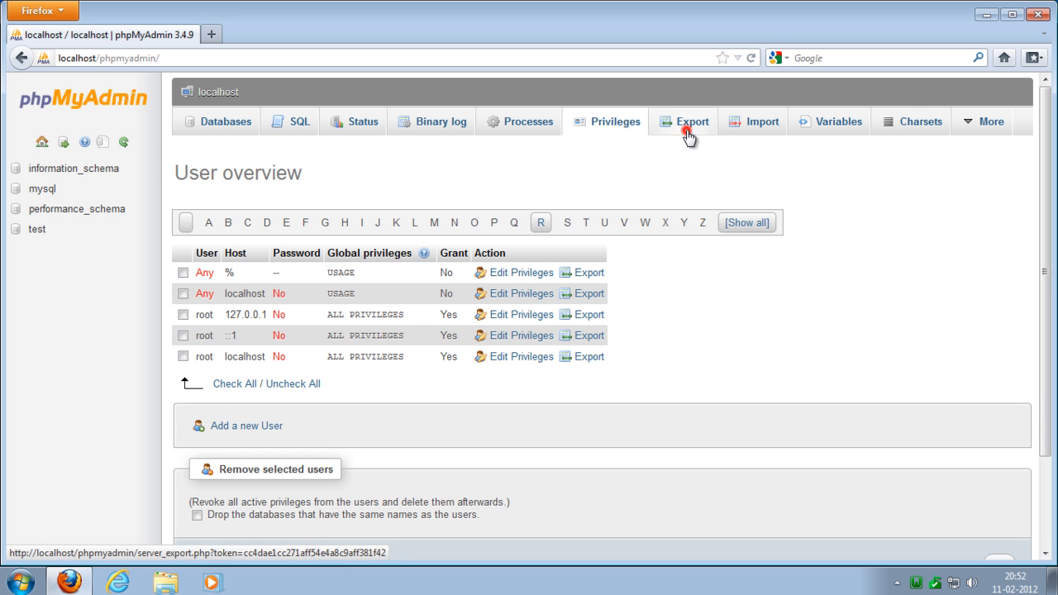
pyautogui.click(757, 137)
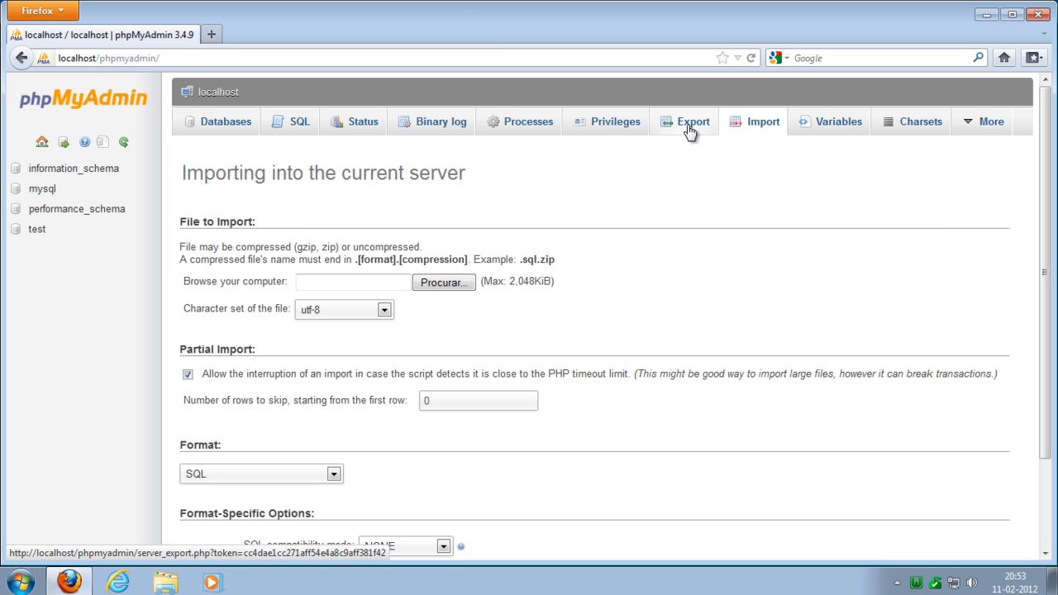
# - Create a new database named desportonet, leaving its collation unspecified
pyautogui.click(221, 124)
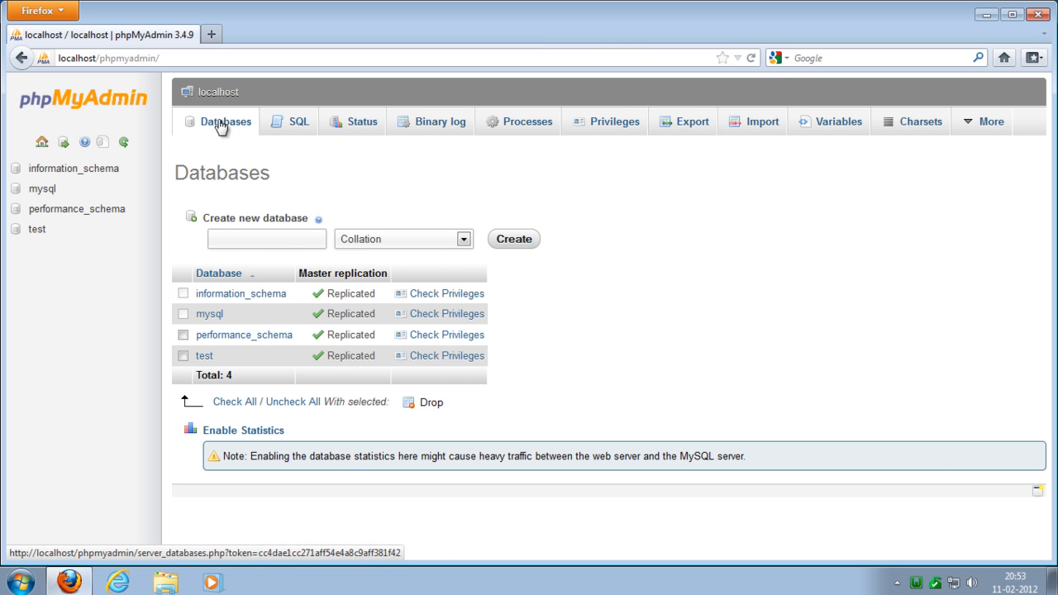
pyautogui.click(277, 242)
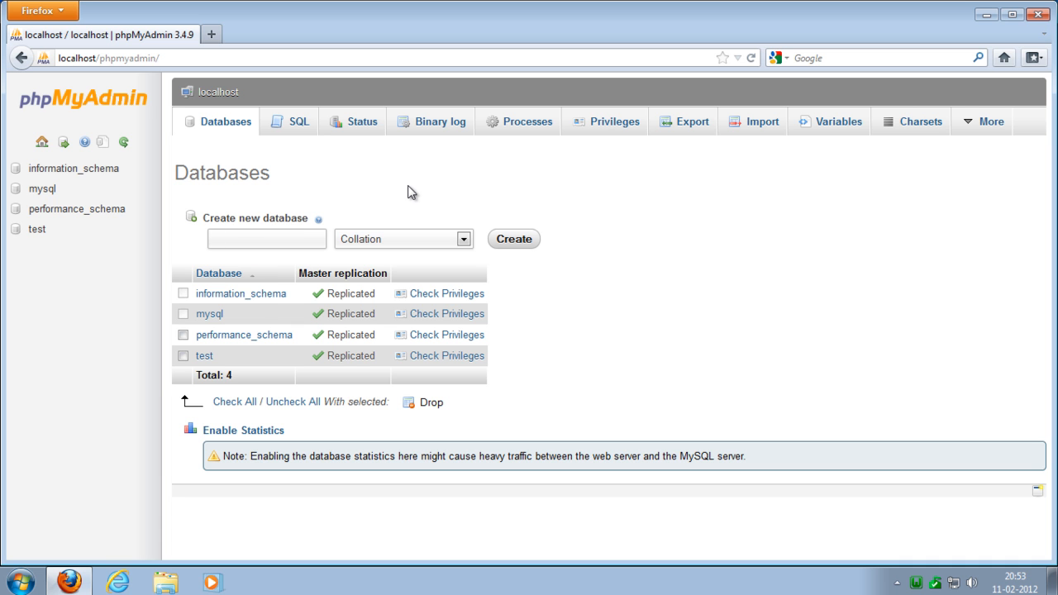
pyautogui.write('desportonet')
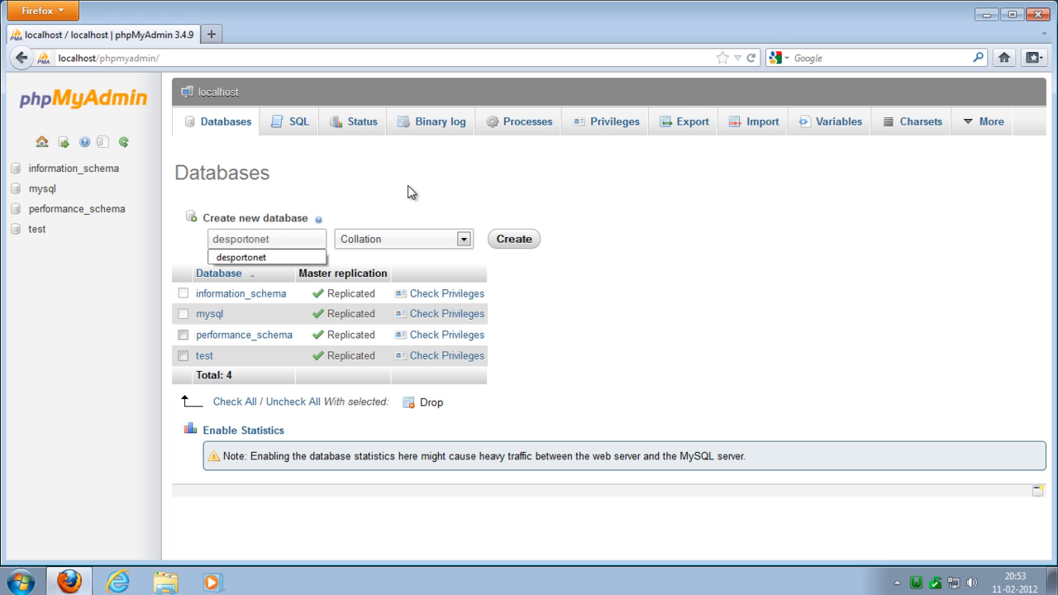
pyautogui.hotkey('ctrl', 'a')
pyautogui.click(514, 239)
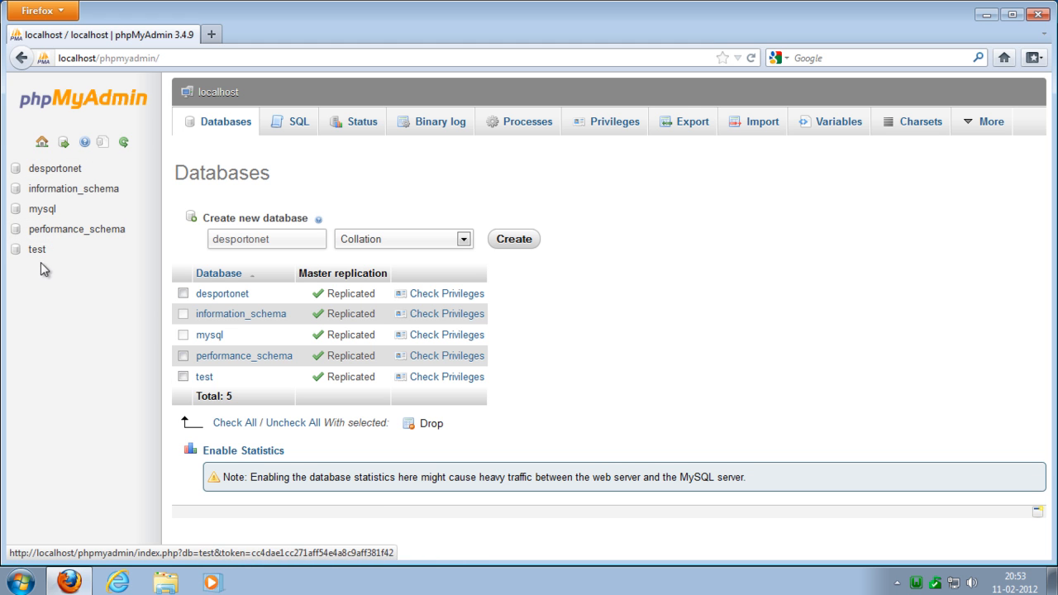
# - Start adding a new user from the desportonet database's privileges, with user name desportonet and host set to Local
pyautogui.click(33, 169)
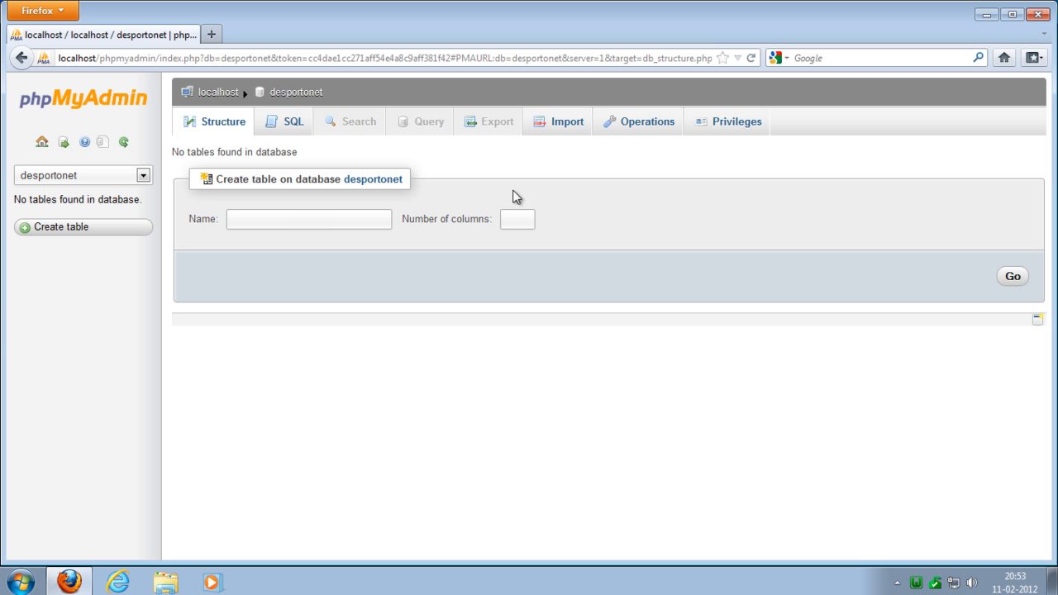
pyautogui.click(737, 122)
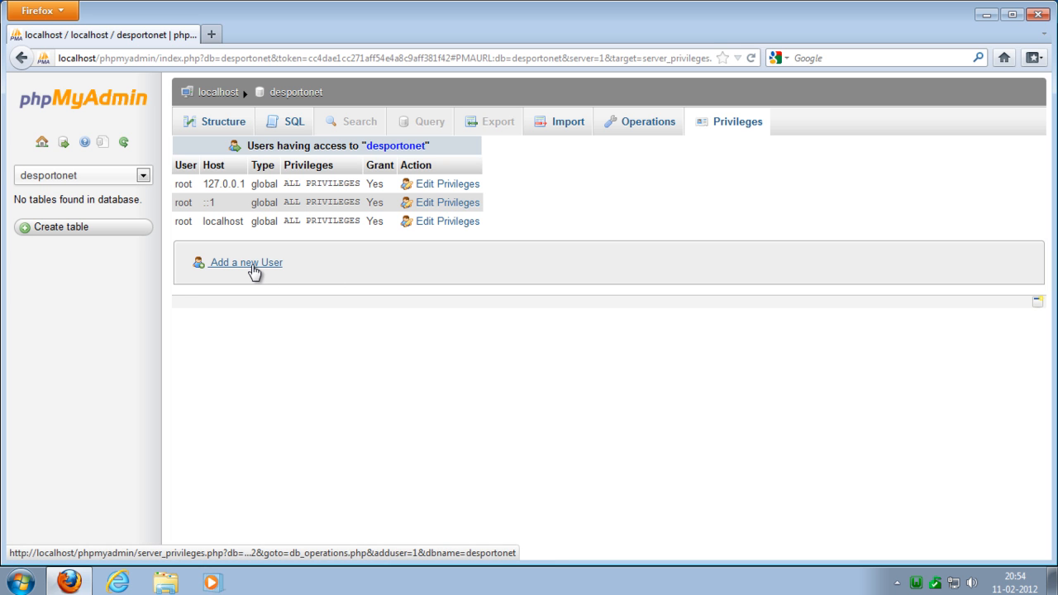
pyautogui.click(252, 266)
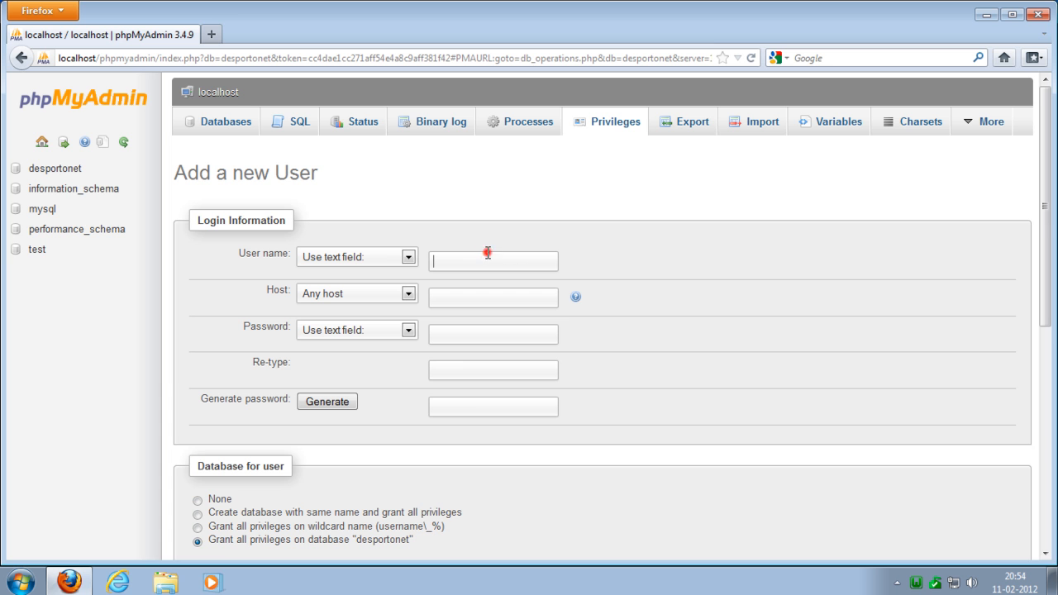
pyautogui.write('desportonet')
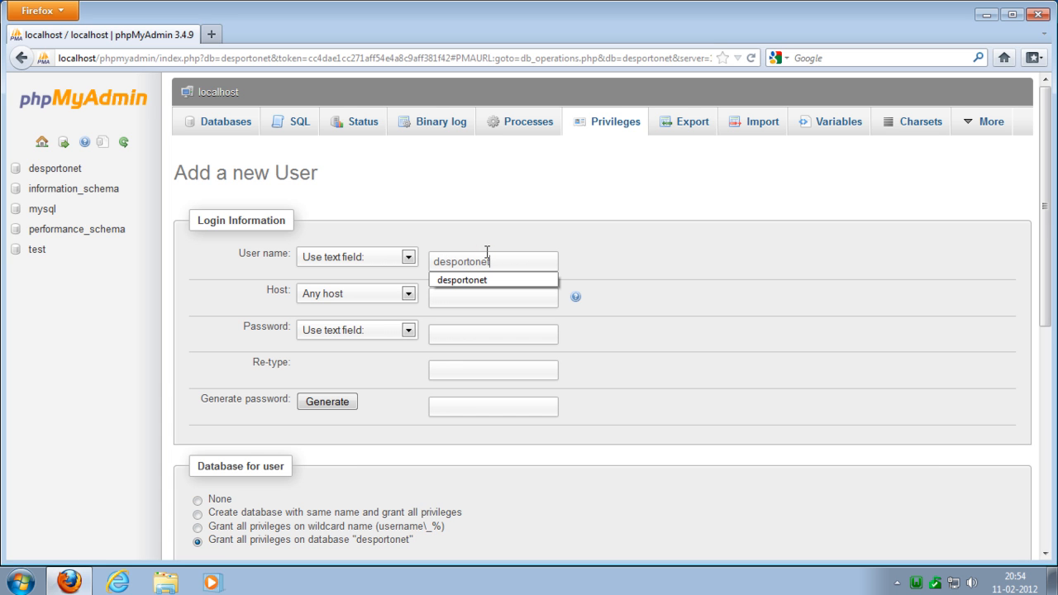
pyautogui.press('Tab')
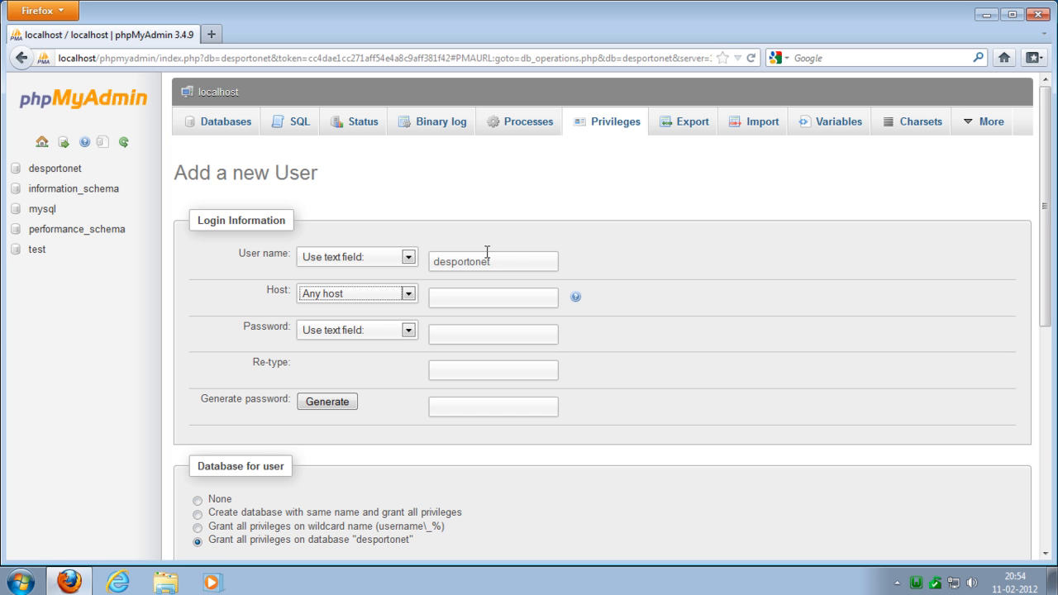
pyautogui.press('Down')
pyautogui.press('Tab')
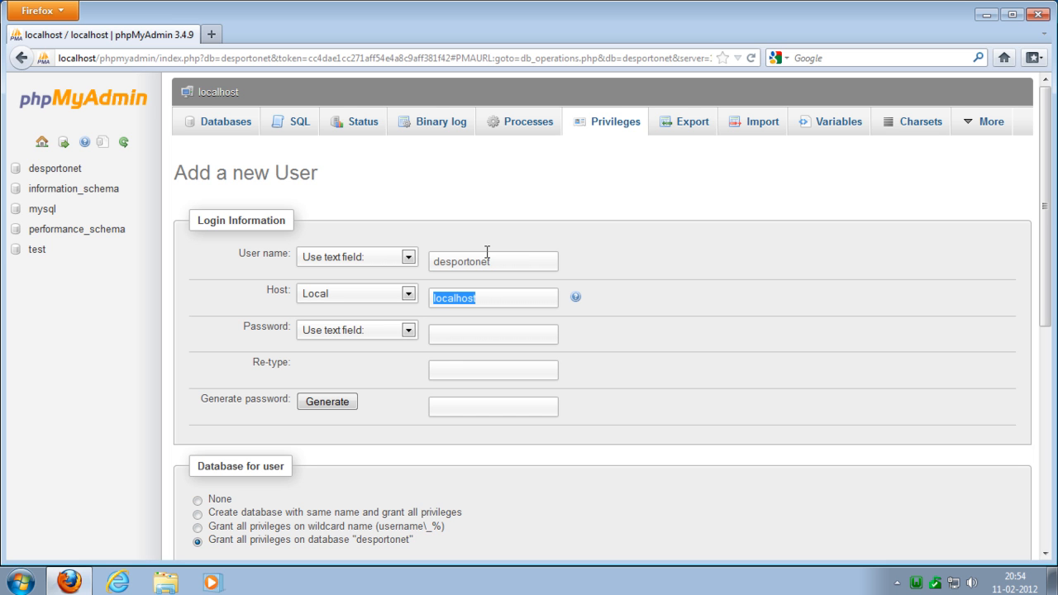
# - Enter the new user's password and repeat it in the Re-type field
pyautogui.click(463, 336)
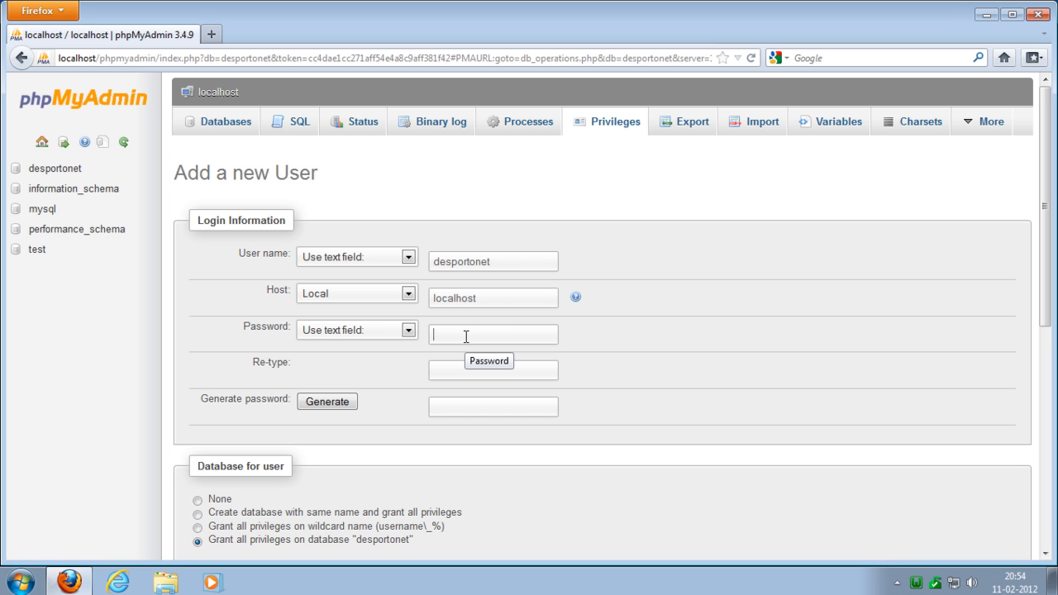
pyautogui.write('••••••••••••••')
pyautogui.press('Tab')
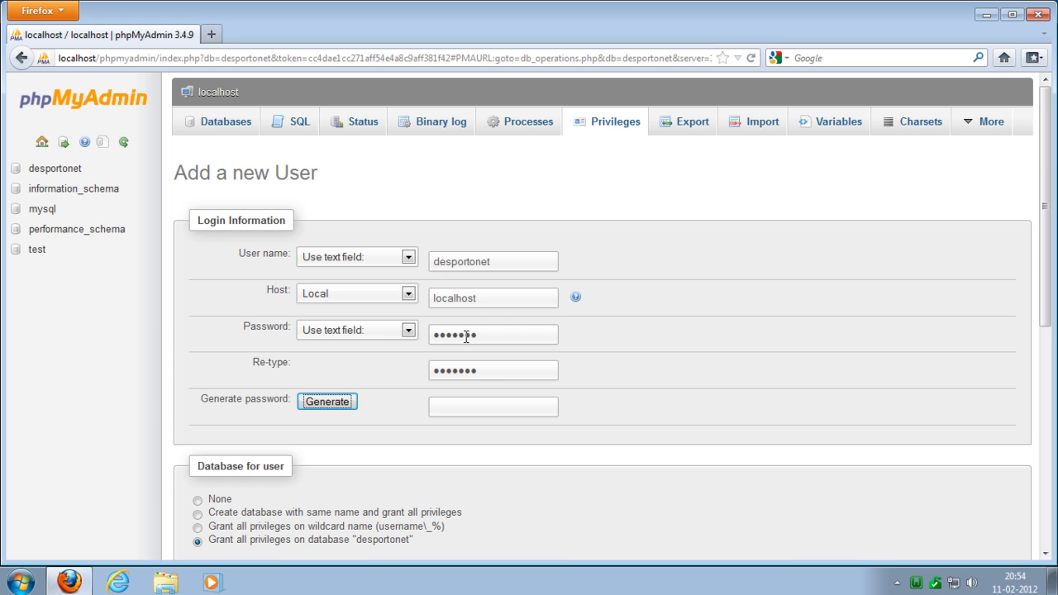
# - Create the user with all privileges granted on the desportonet database, and dismiss the browser's offer to remember the password
pyautogui.scroll(-4, 501, 359)
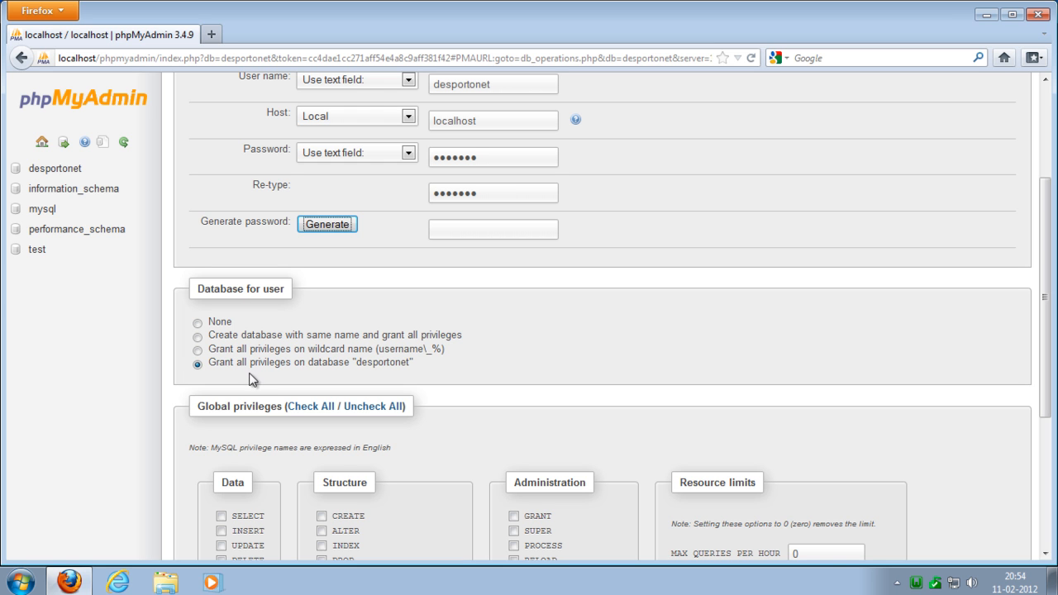
pyautogui.moveTo(356, 364); pyautogui.dragTo(410, 364)
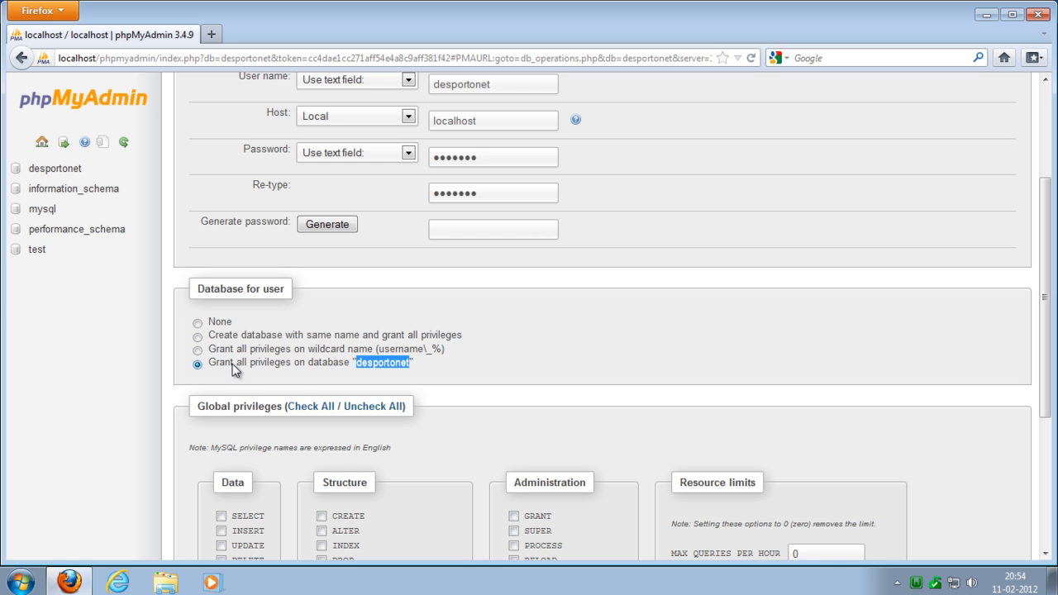
pyautogui.moveTo(211, 364); pyautogui.dragTo(289, 369)
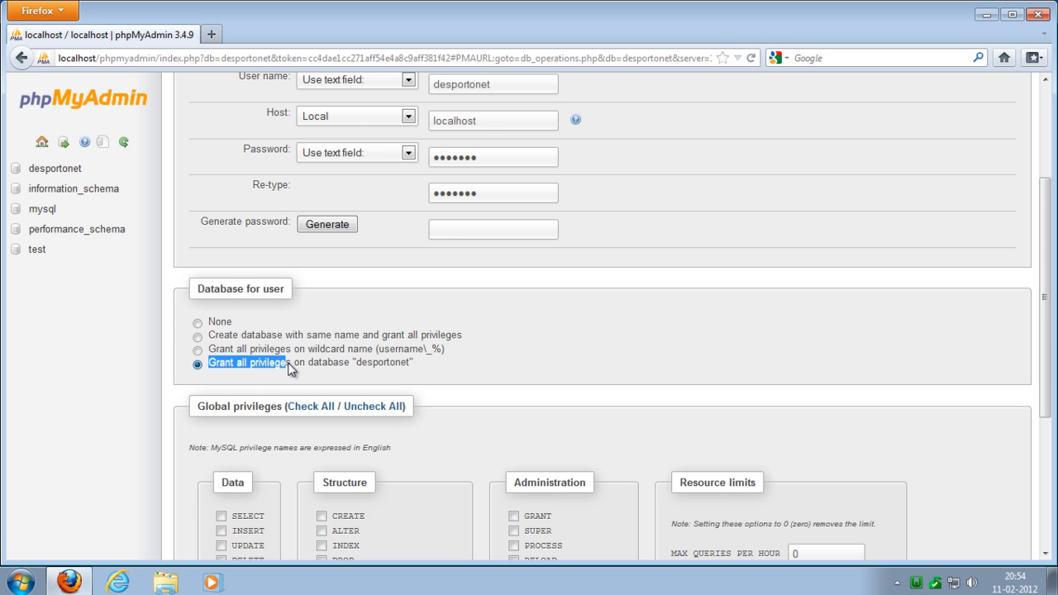
pyautogui.scroll(-5, 798, 333)
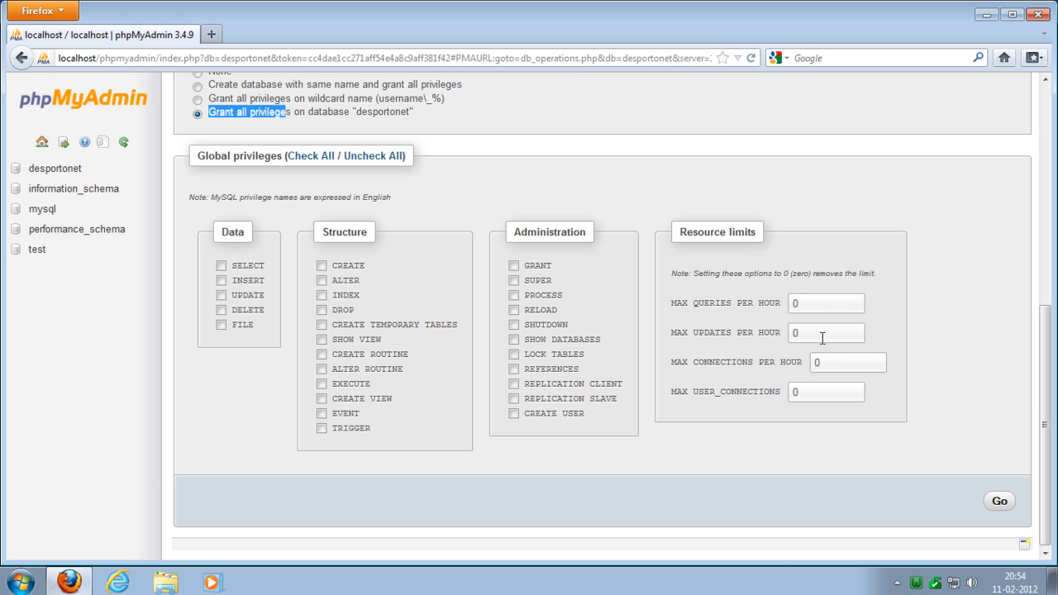
pyautogui.click(1001, 498)
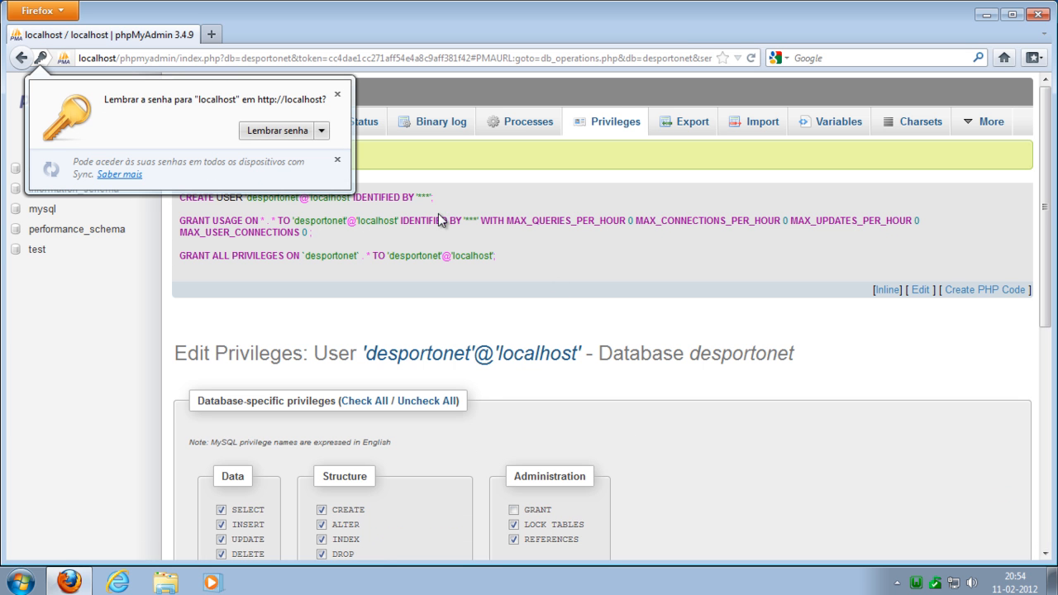
pyautogui.click(338, 95)
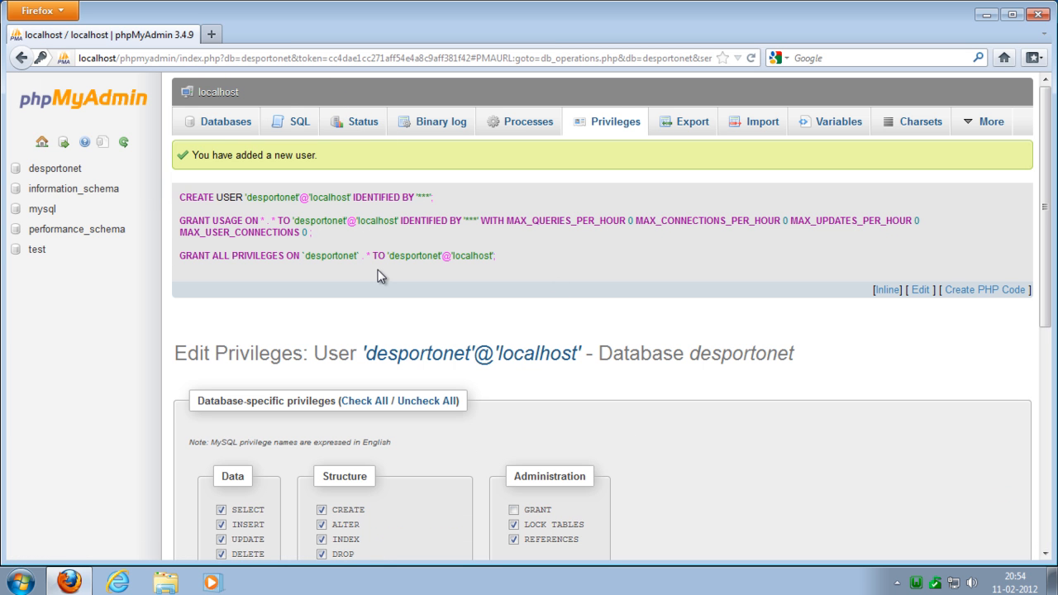
# - Review the user creation message and the list of users having access to the desportonet database, including host, type and privileges
pyautogui.moveTo(186, 155); pyautogui.dragTo(331, 159)
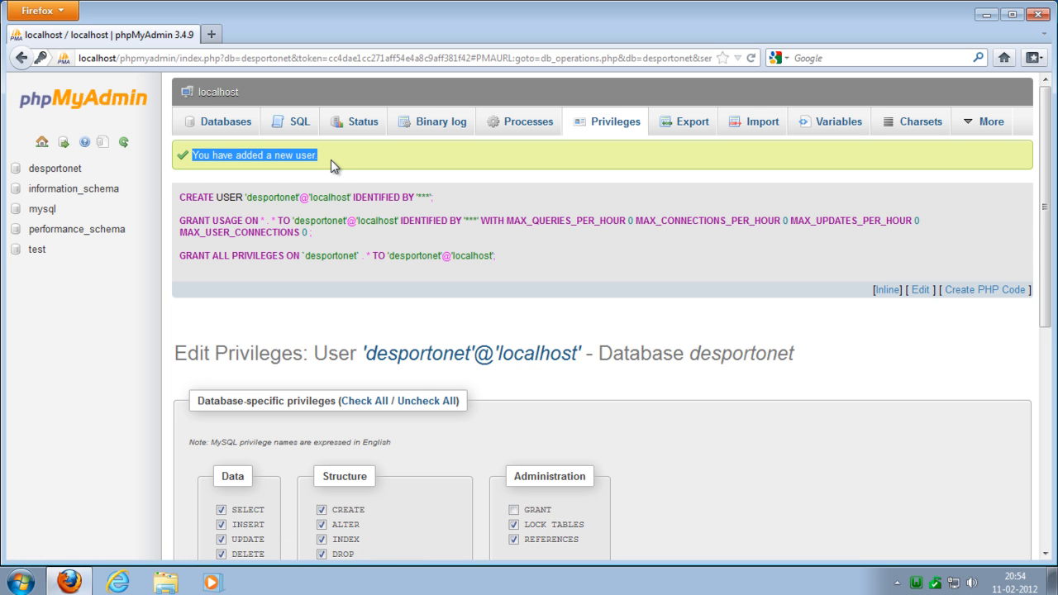
pyautogui.click(56, 172)
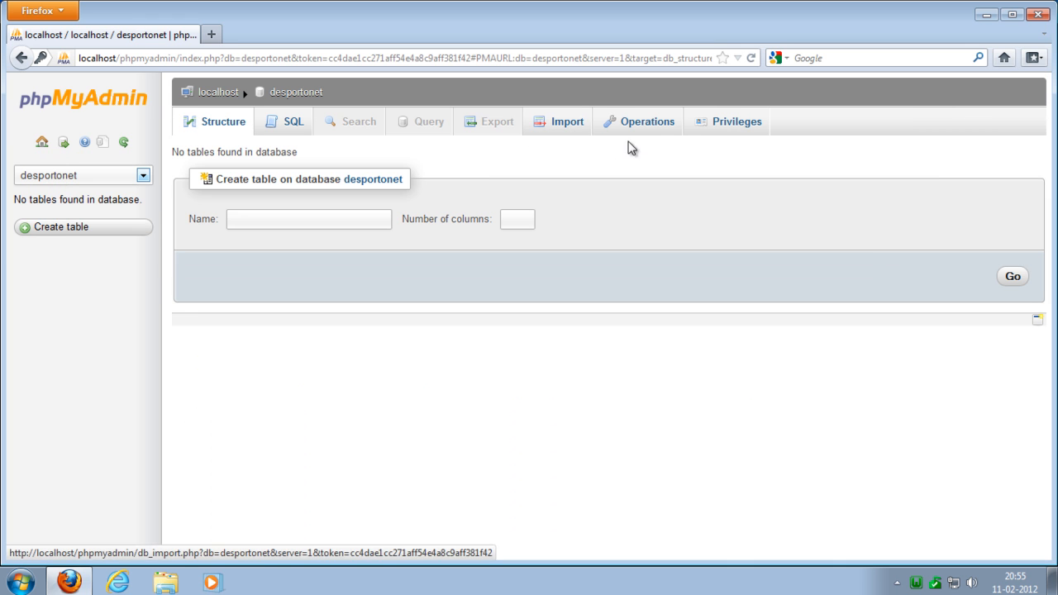
pyautogui.click(731, 125)
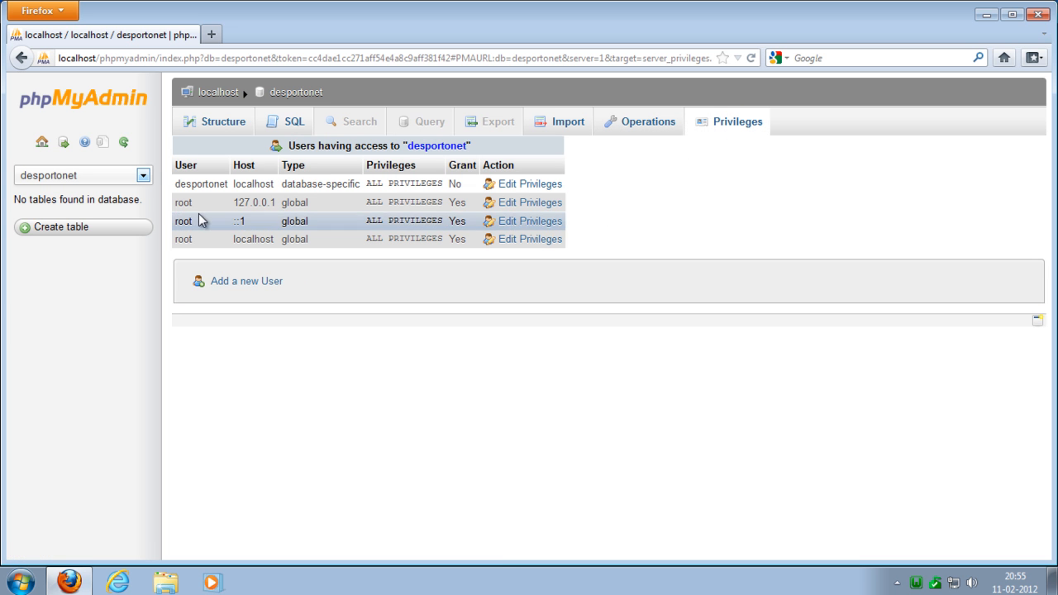
pyautogui.moveTo(177, 183); pyautogui.dragTo(445, 192)
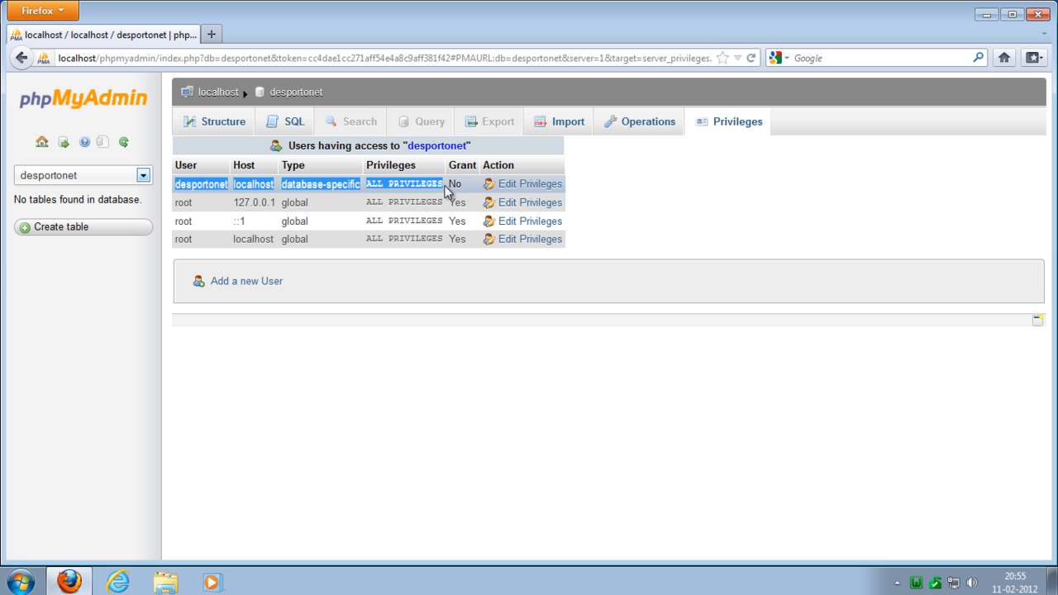
pyautogui.moveTo(288, 185); pyautogui.dragTo(354, 185)
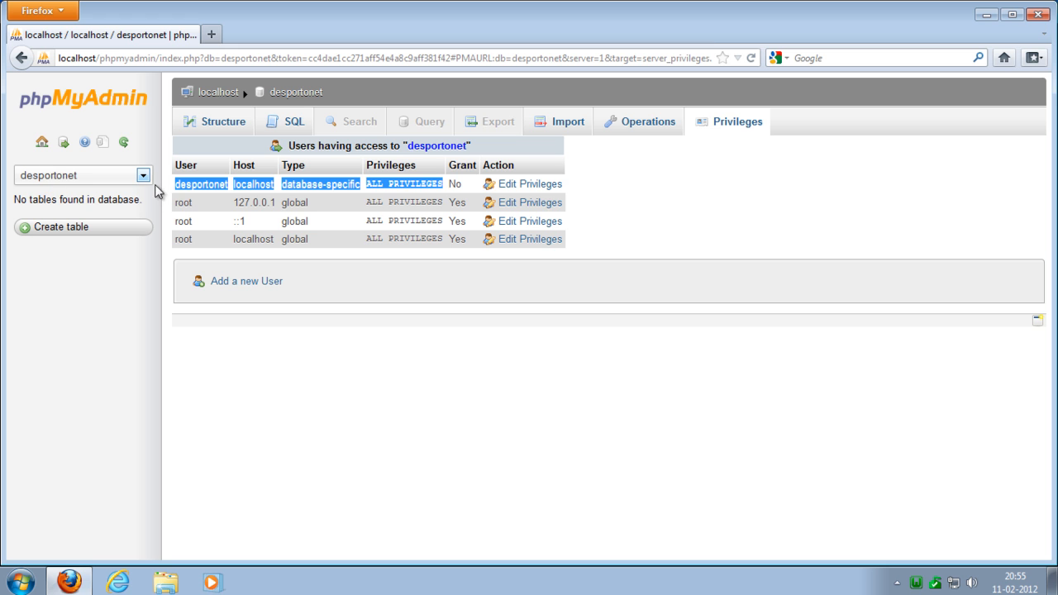
pyautogui.moveTo(177, 202); pyautogui.dragTo(593, 256)
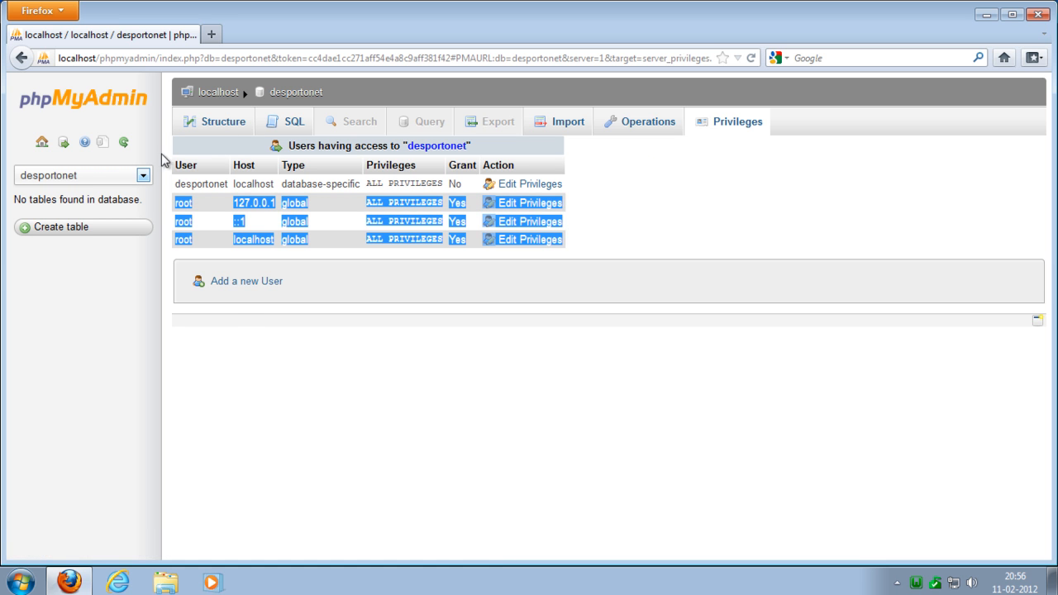
# - Return to the server home page and set up a database export with the Custom method showing all possible options
pyautogui.click(215, 122)
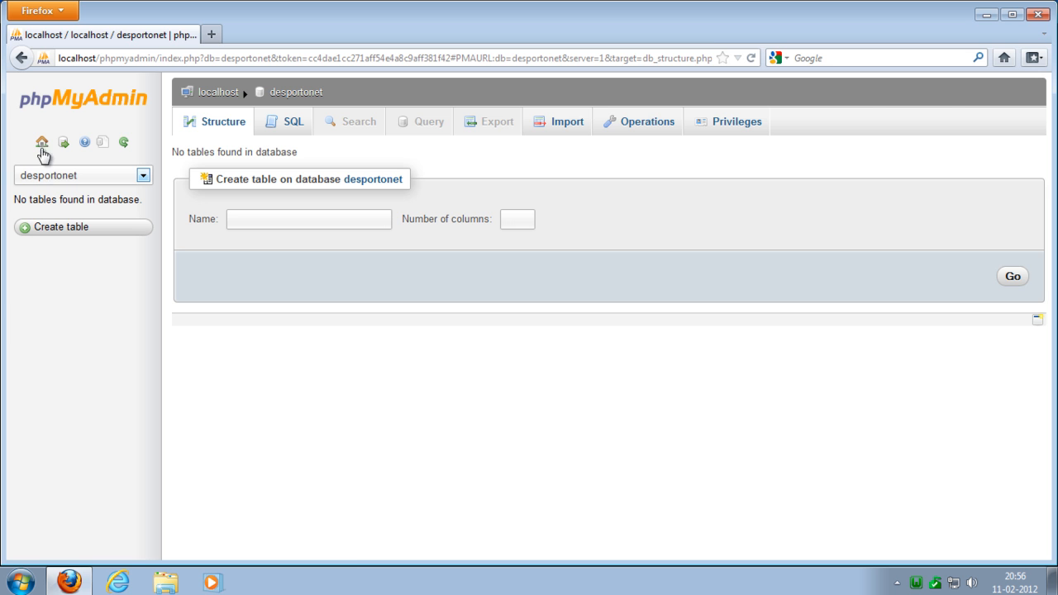
pyautogui.click(42, 143)
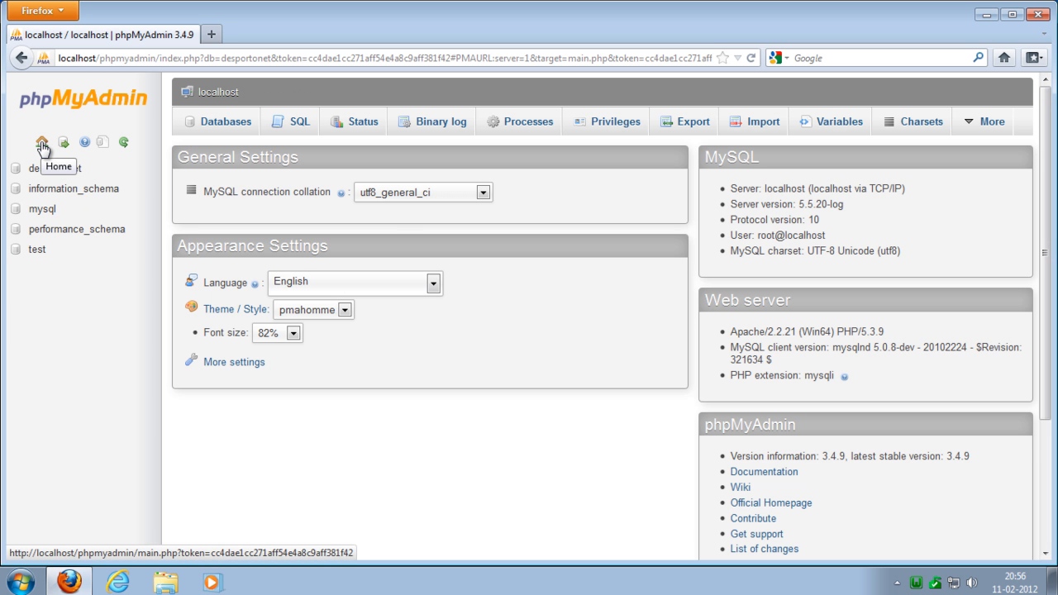
pyautogui.click(686, 122)
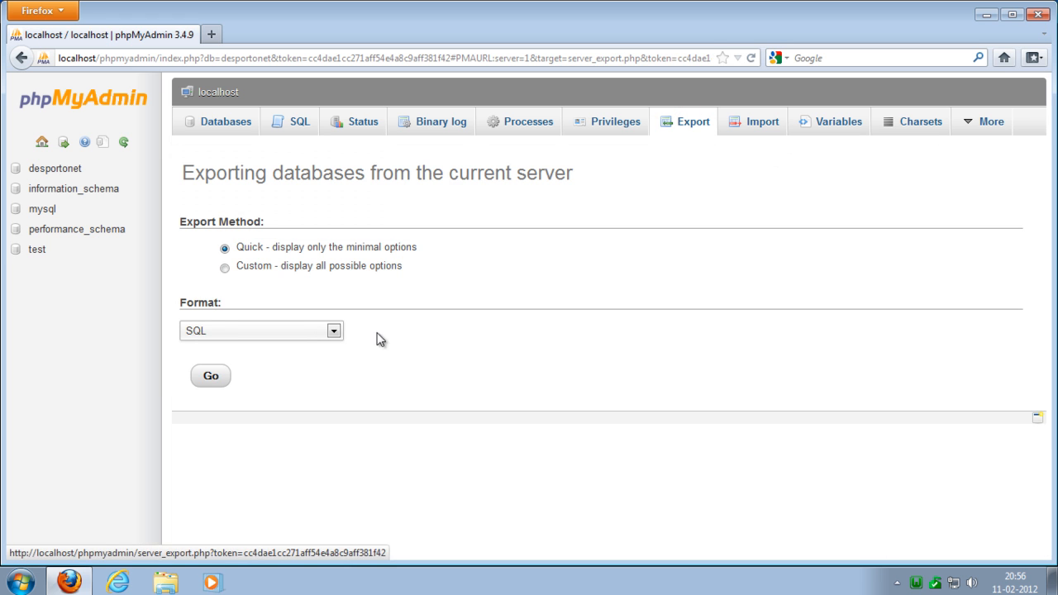
pyautogui.click(225, 268)
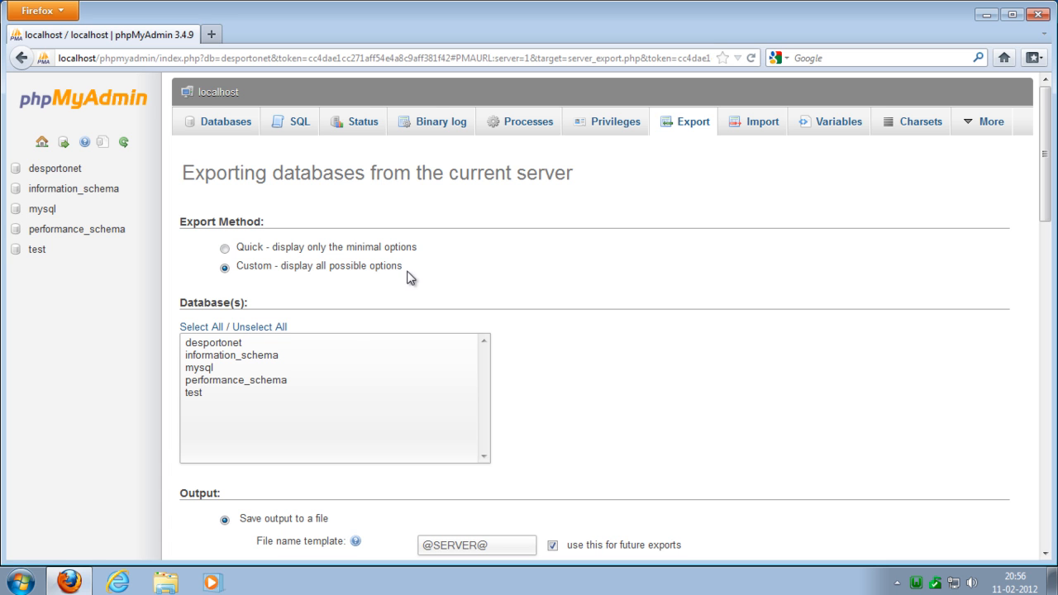
# - Select only the desportonet database for export and review the output, SQL format, object creation and data dump options
pyautogui.click(214, 344)
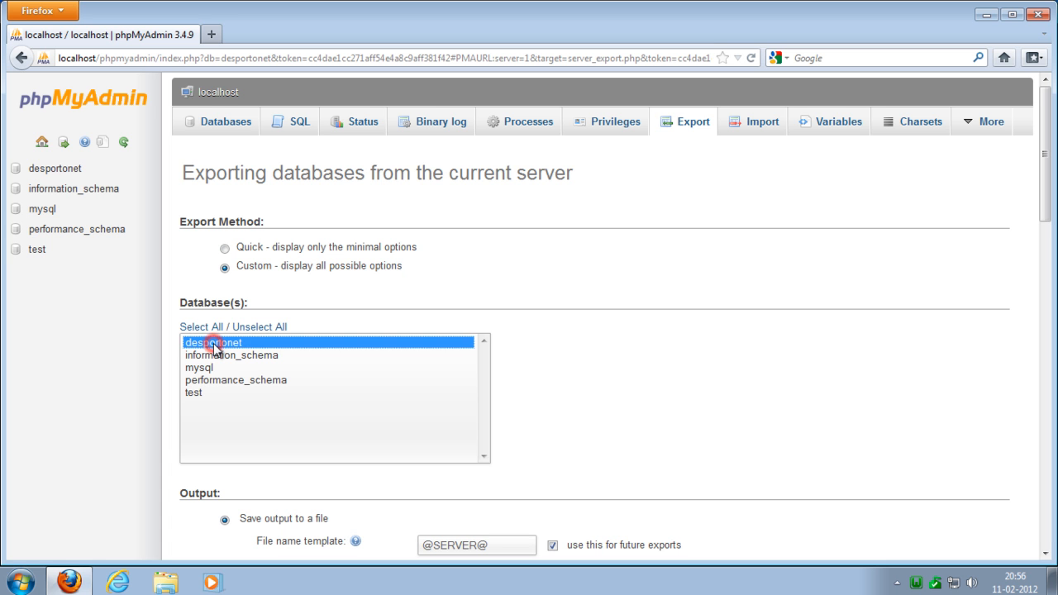
pyautogui.scroll(-5, 671, 372)
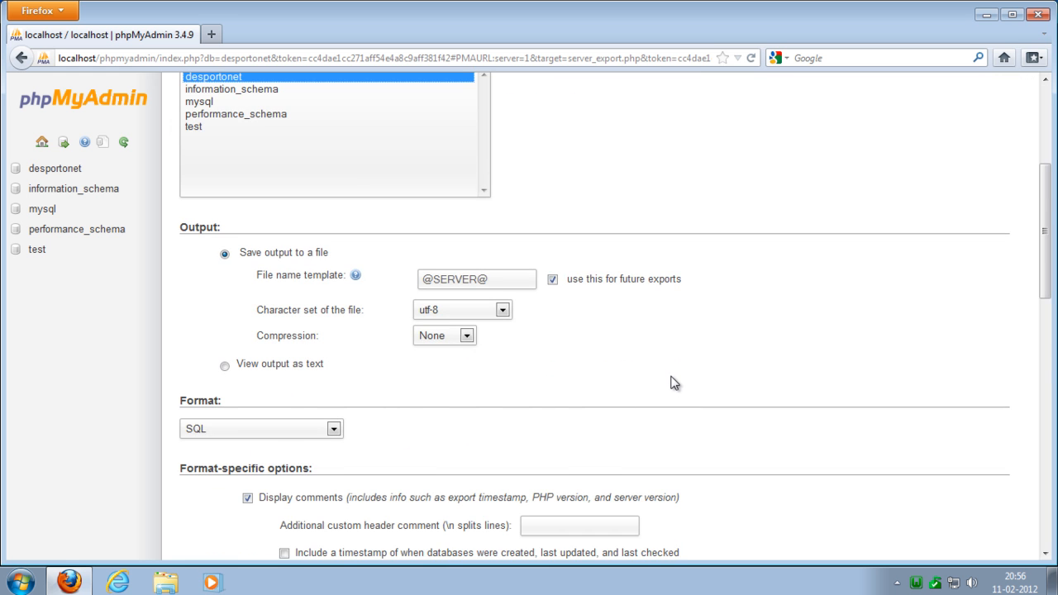
pyautogui.scroll(-3, 671, 376)
pyautogui.scroll(-2, 675, 382)
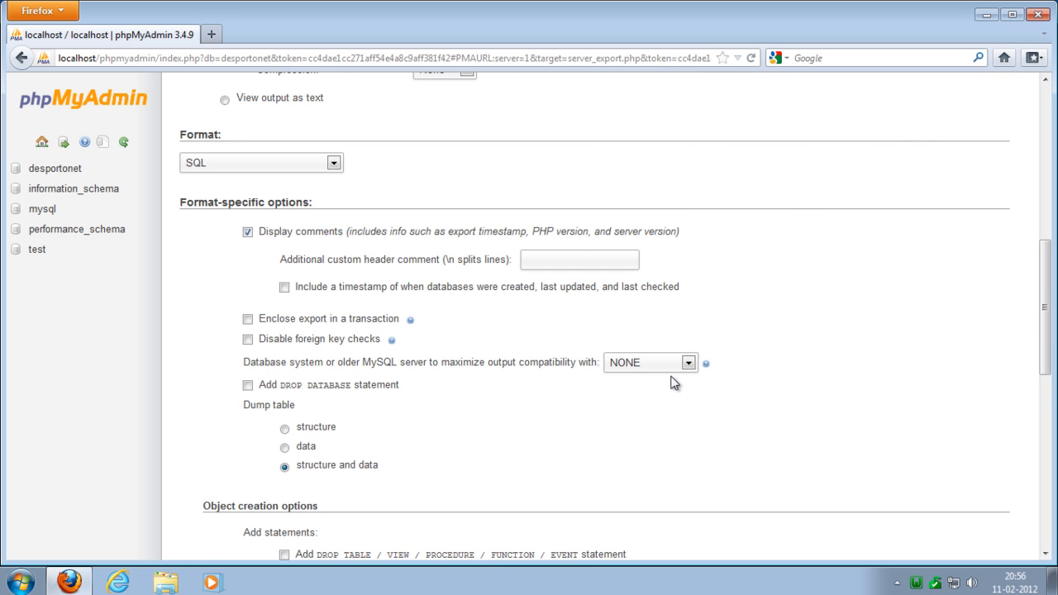
pyautogui.scroll(-8, 671, 381)
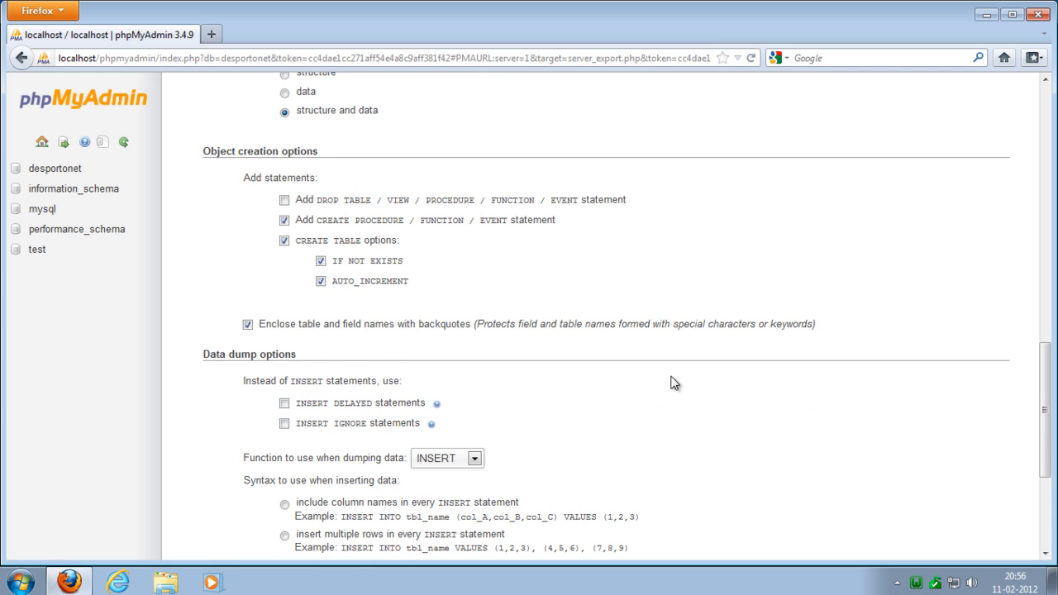
pyautogui.scroll(-4, 672, 382)
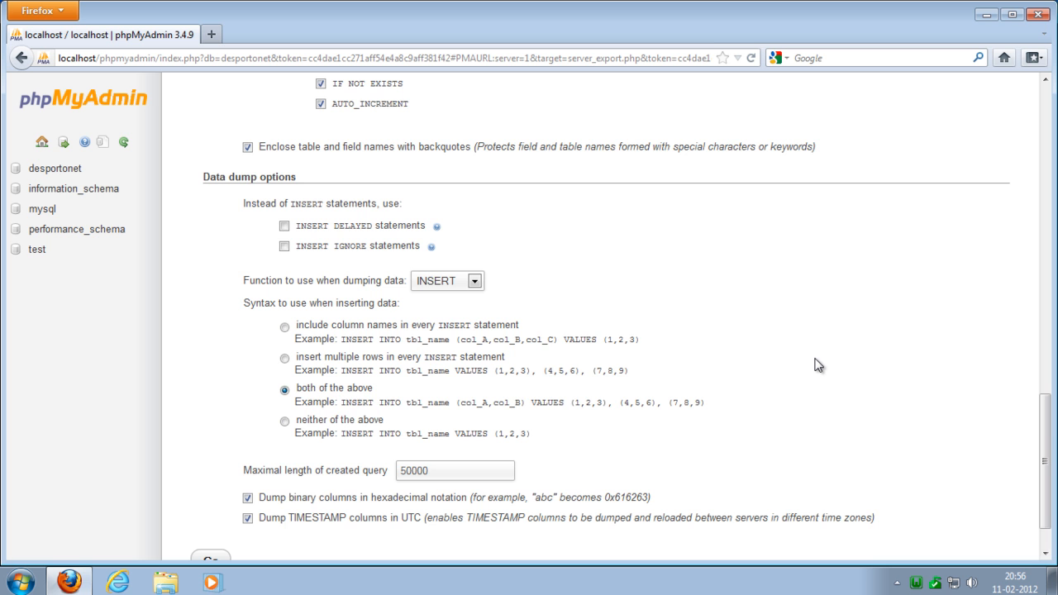
pyautogui.scroll(-2, 818, 366)
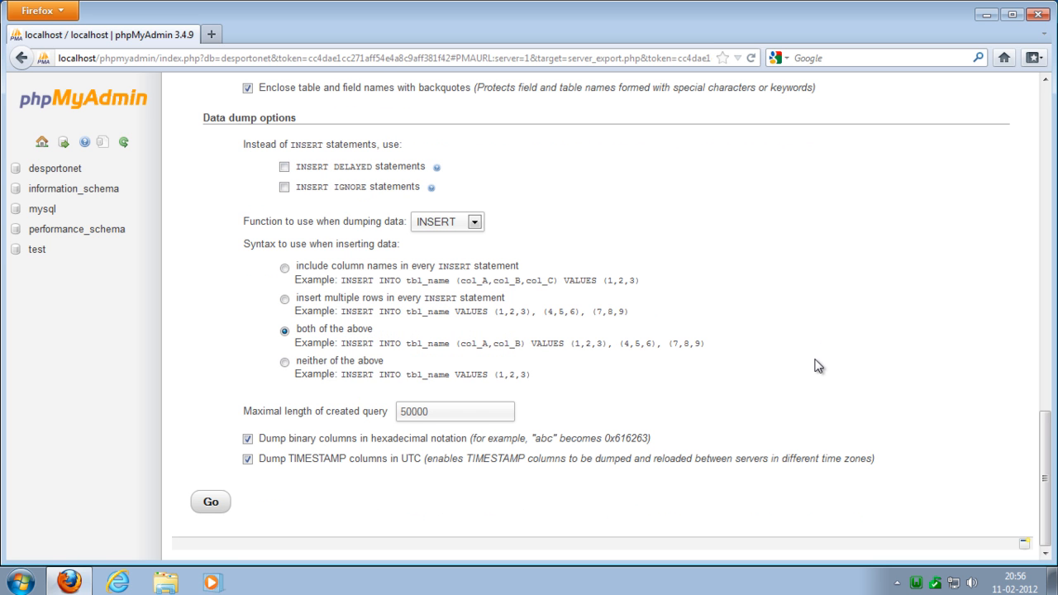
# - Run the export and save it as localhost.sql, clearing and closing the browser's downloads list
pyautogui.click(211, 510)
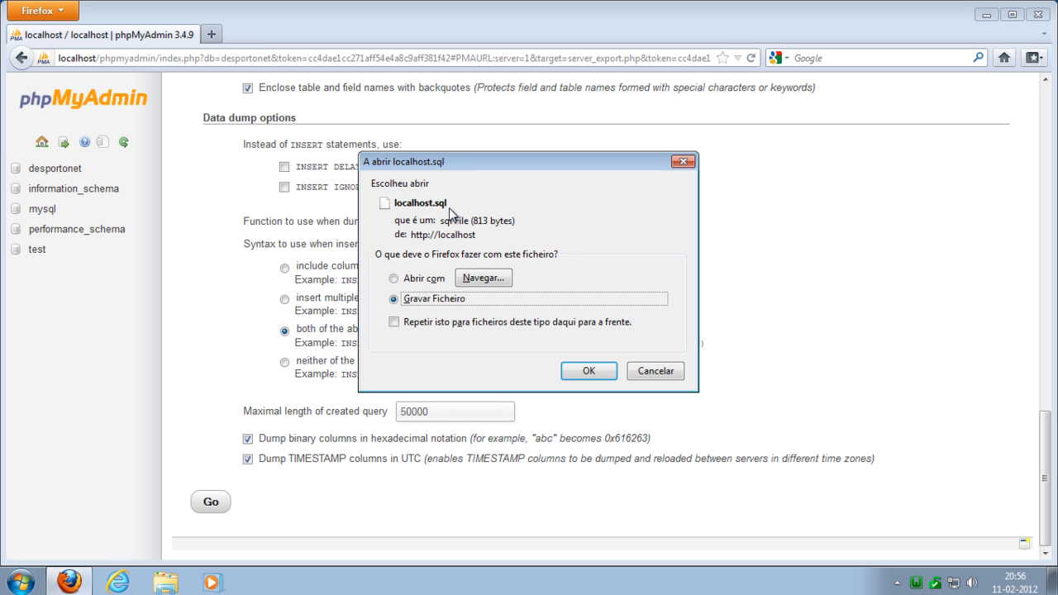
pyautogui.click(597, 370)
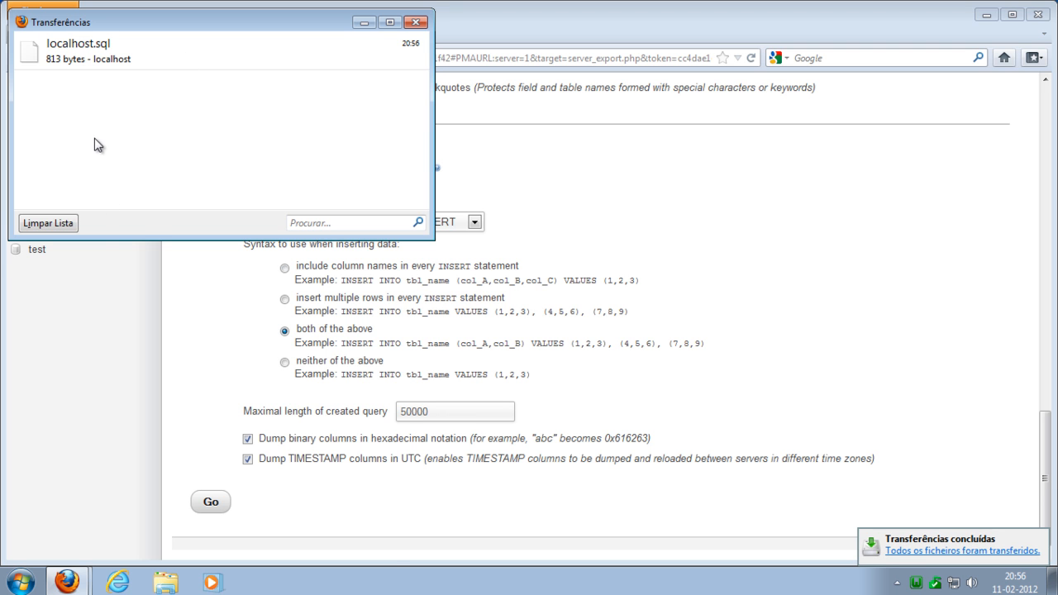
pyautogui.click(71, 224)
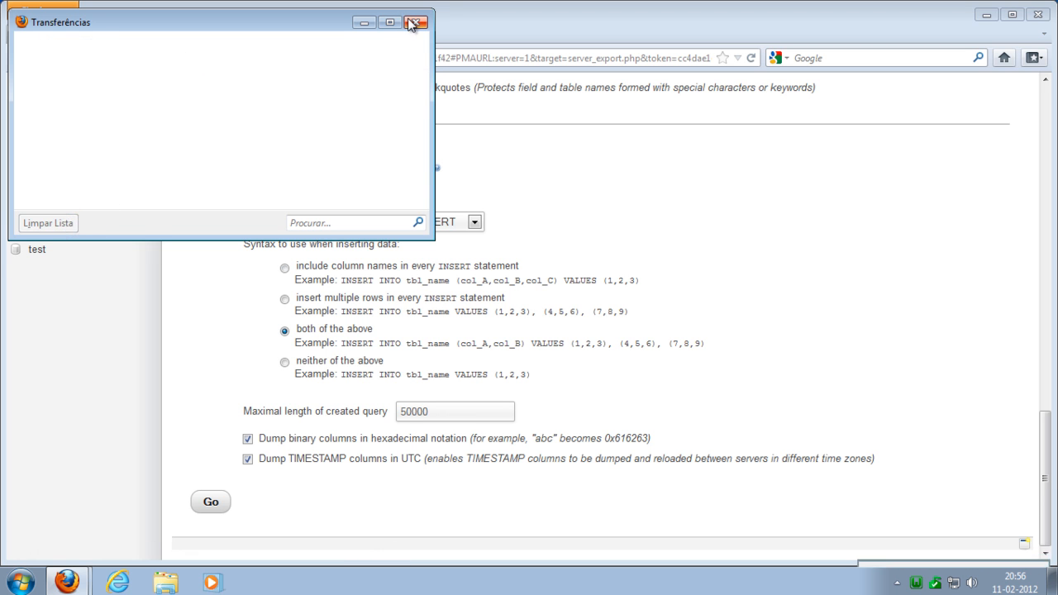
pyautogui.click(416, 22)
# - Drop the desportonet database from the server's database list and confirm the deletion
pyautogui.scroll(5, 308, 248)
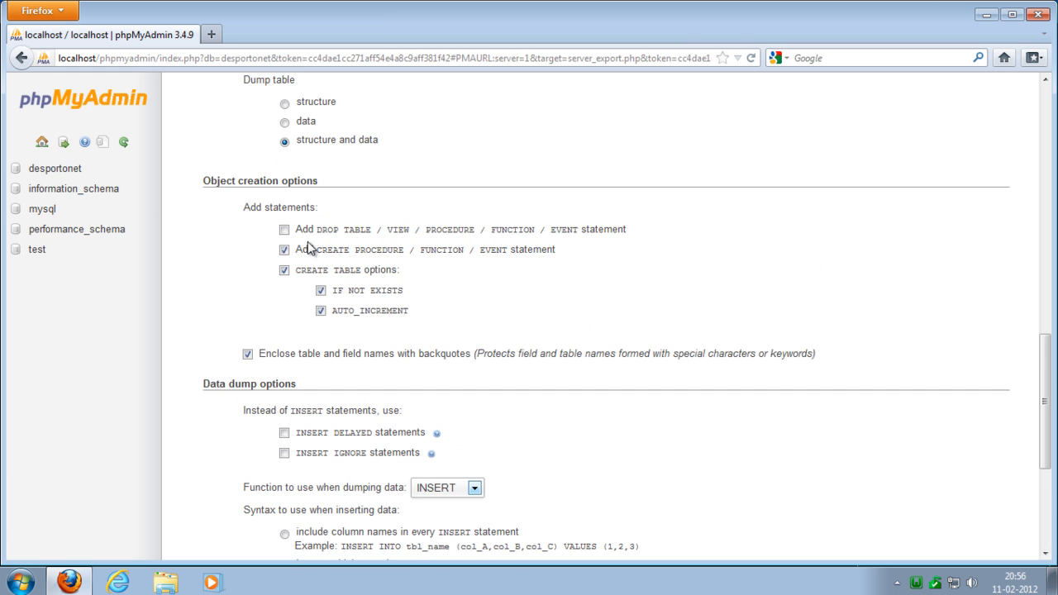
pyautogui.click(42, 144)
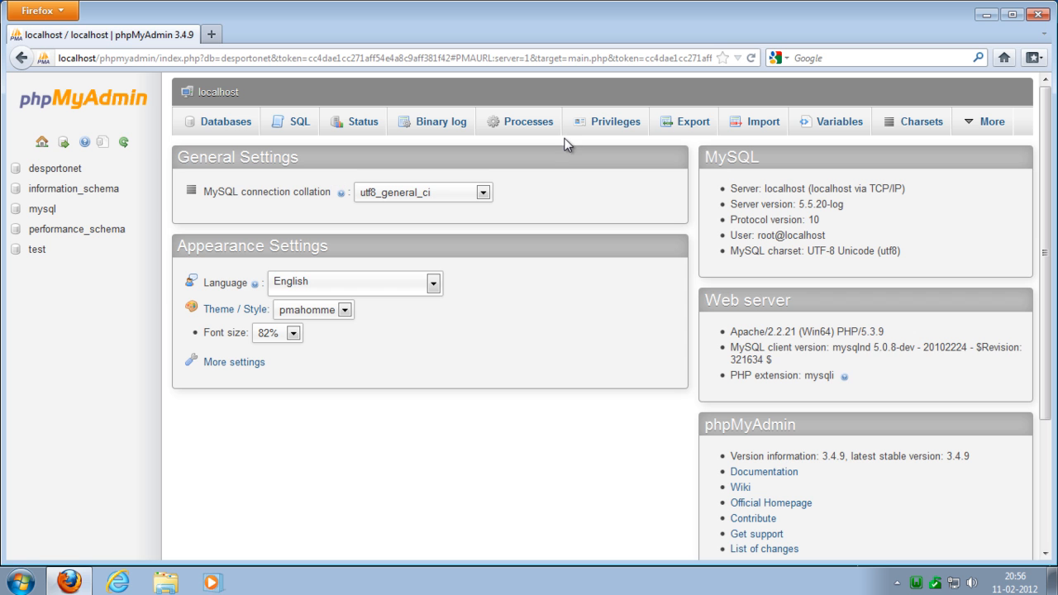
pyautogui.click(237, 127)
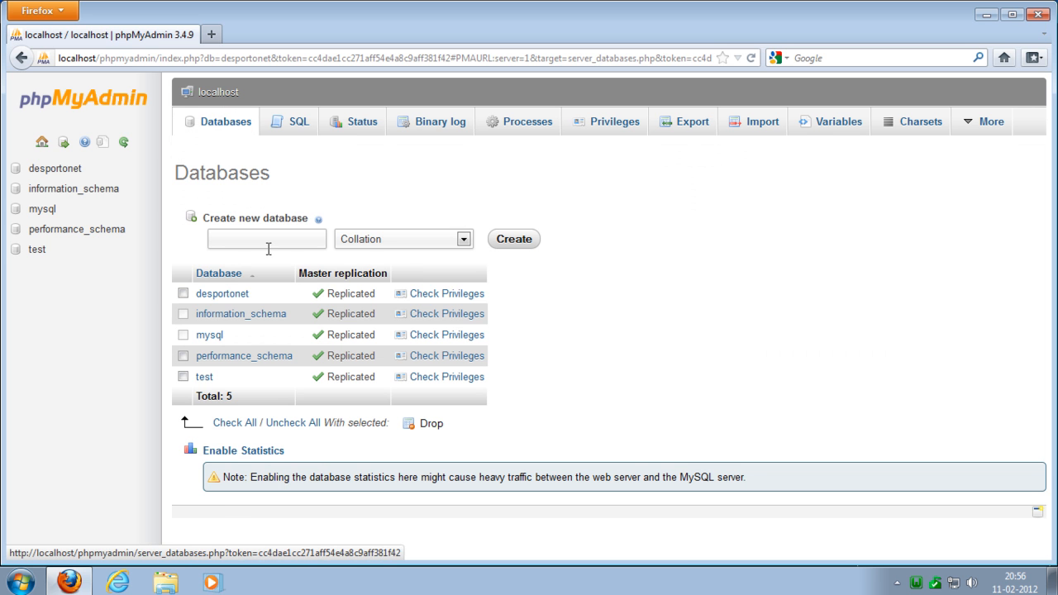
pyautogui.click(183, 294)
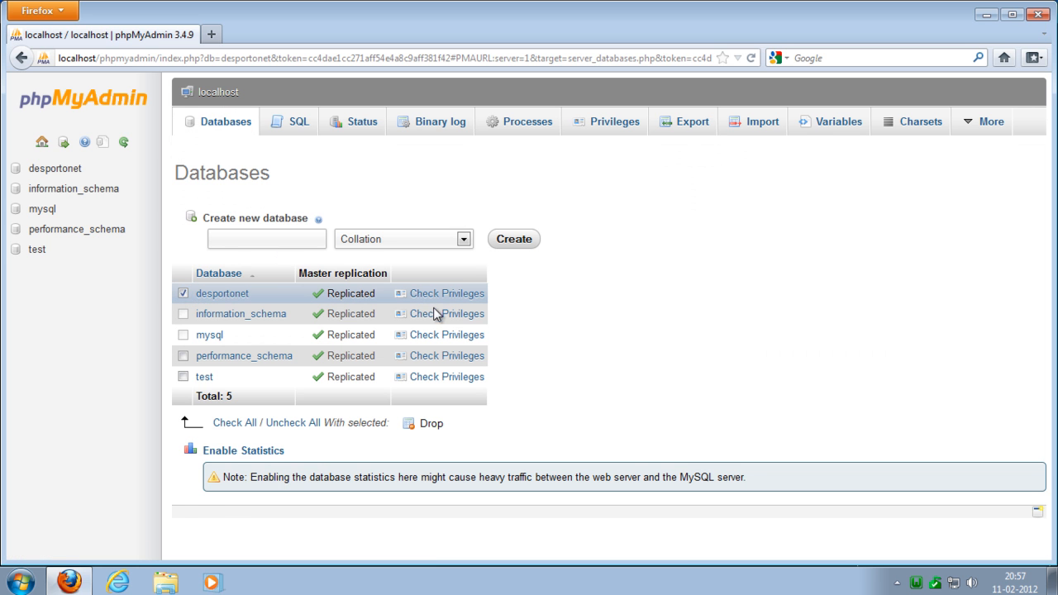
pyautogui.click(430, 423)
pyautogui.click(963, 234)
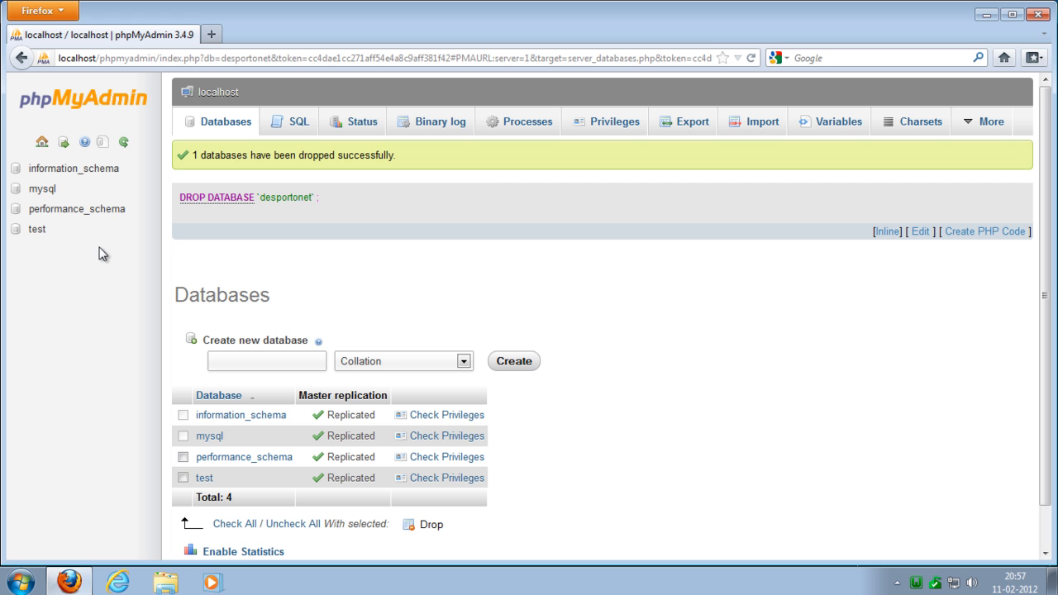
# - Choose localhost.sql from the Administrador Transferências folder as the file to import into the current server
pyautogui.click(759, 125)
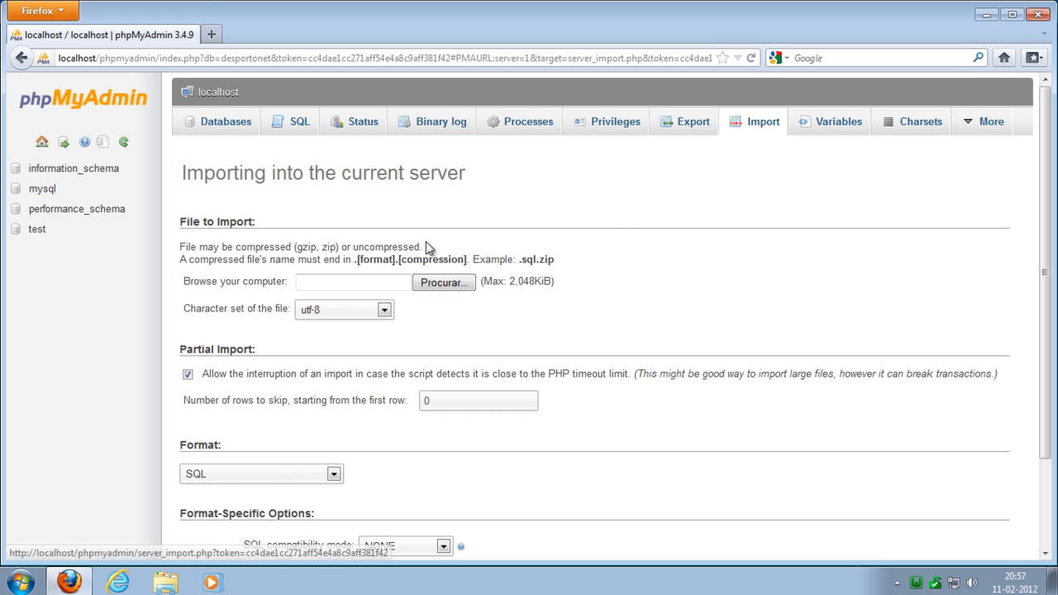
pyautogui.click(350, 279)
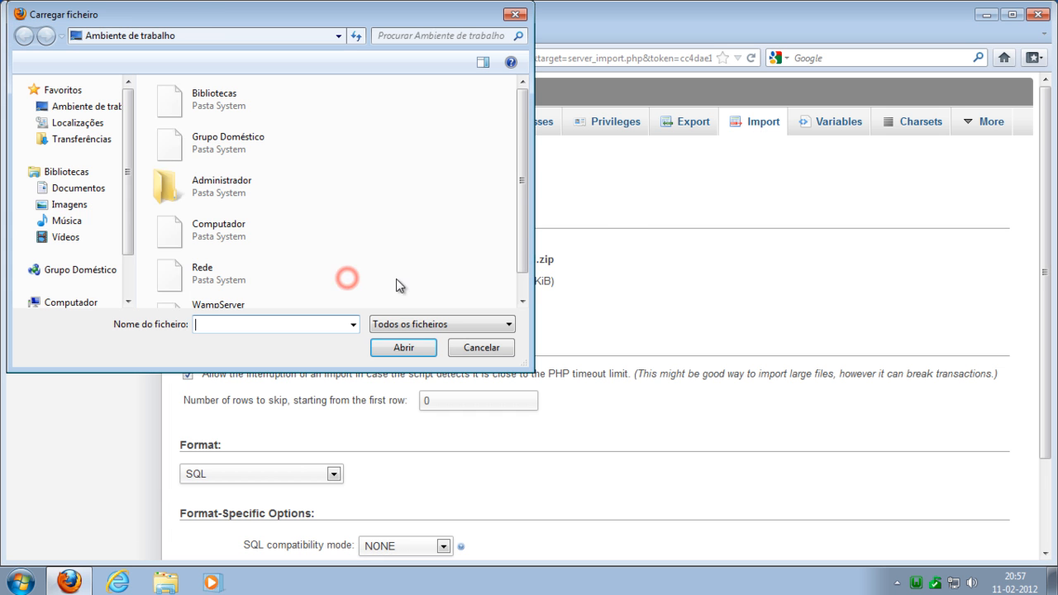
pyautogui.doubleClick(249, 196)
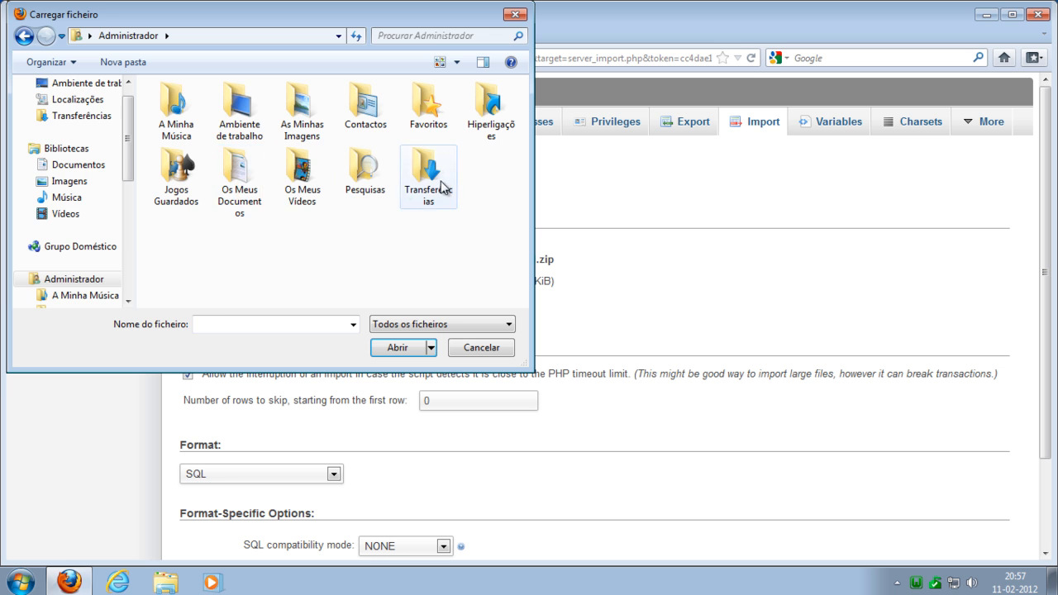
pyautogui.doubleClick(439, 184)
pyautogui.click(190, 124)
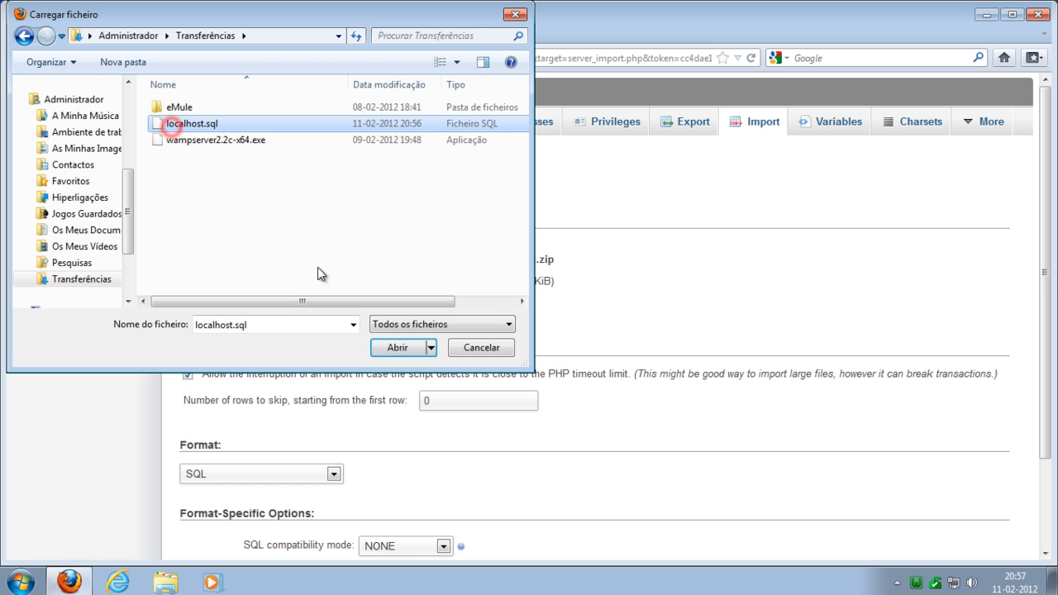
pyautogui.click(388, 347)
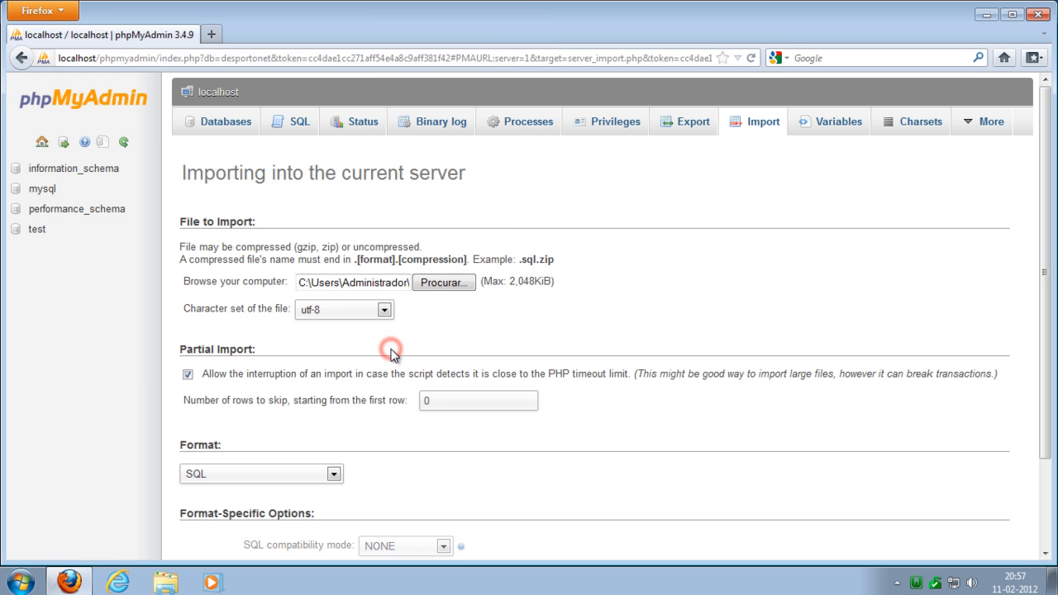
# - Run the SQL import with the default options and open the restored desportonet database
pyautogui.scroll(-3, 620, 353)
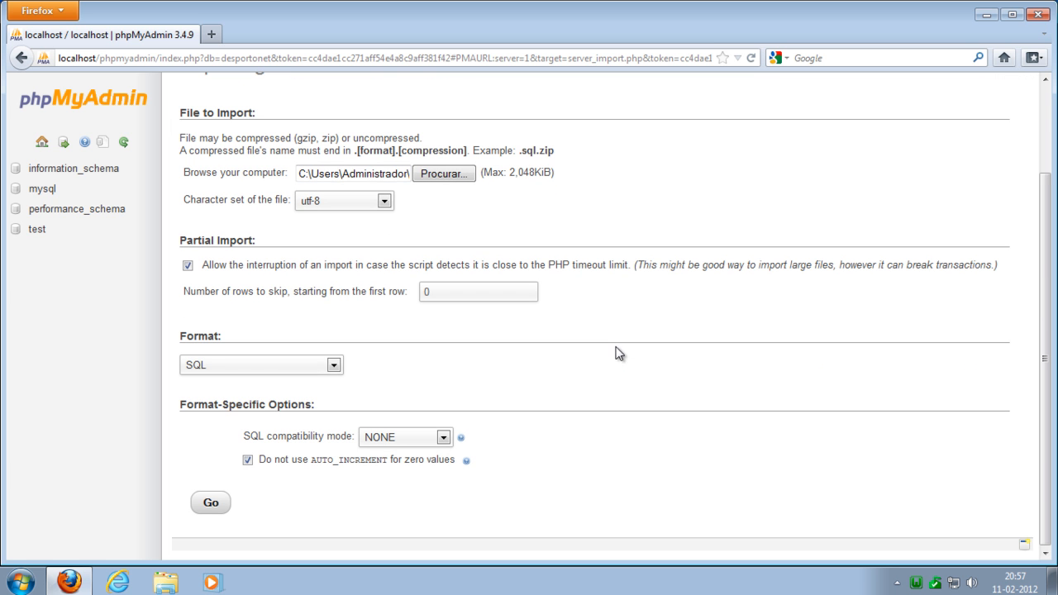
pyautogui.click(213, 504)
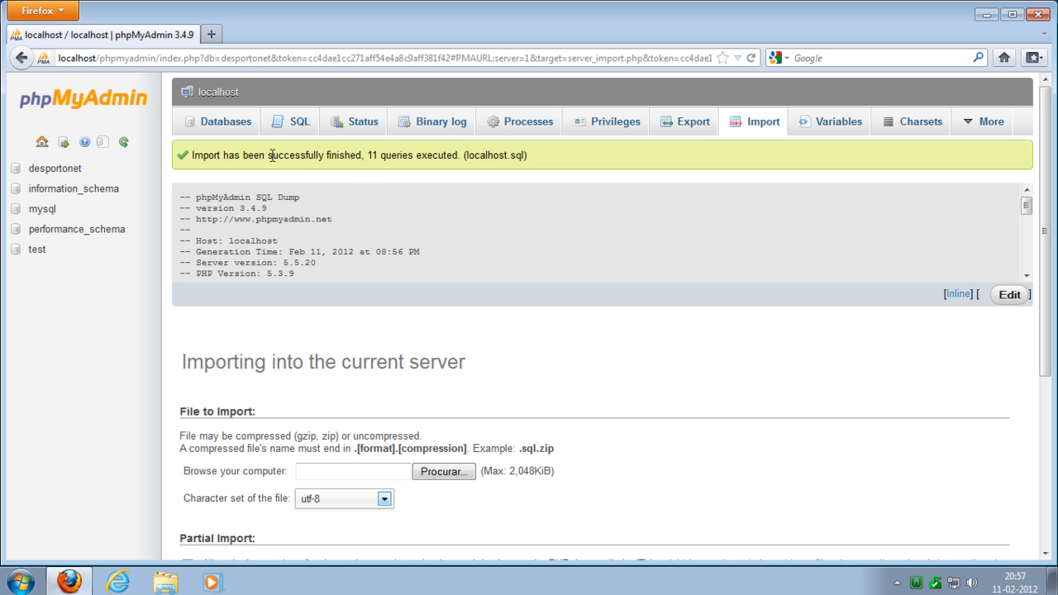
pyautogui.click(59, 168)
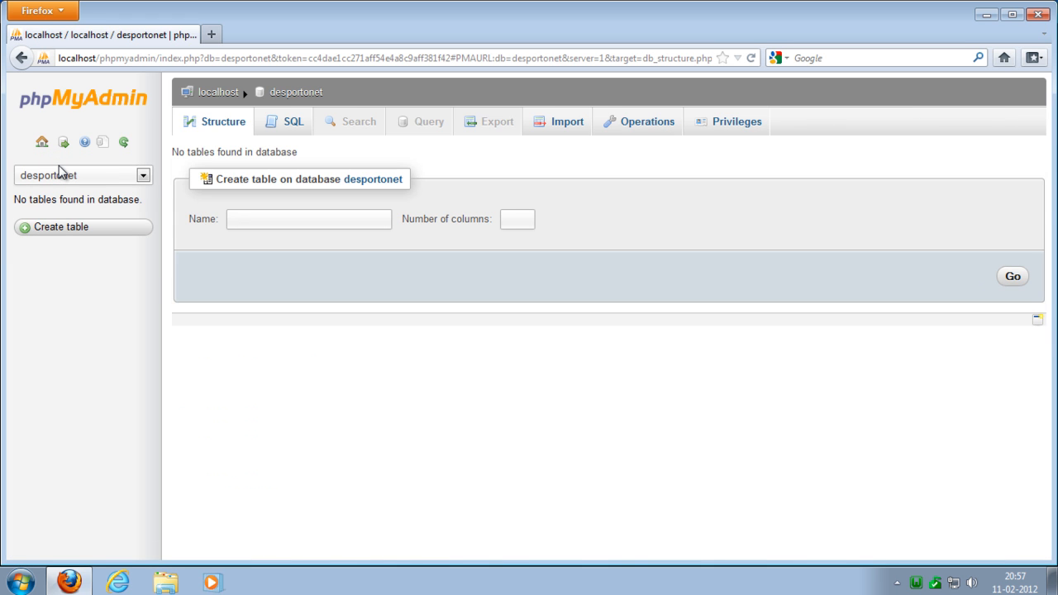